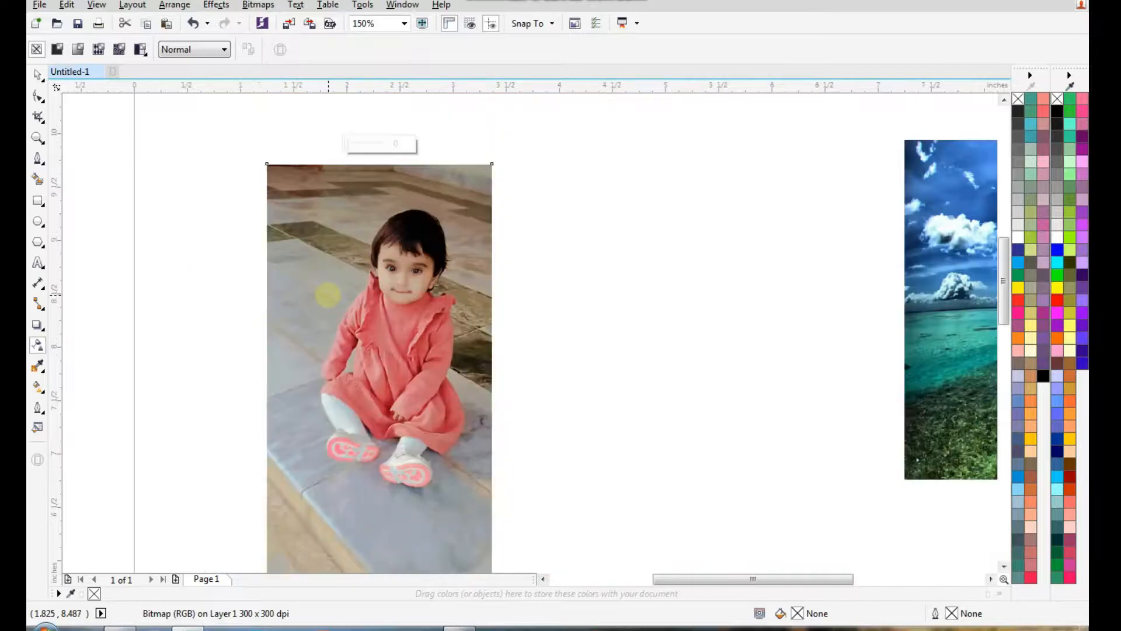
Step: Apply a uniform transparency of 33 to the child's photo and deselect it
click(358, 144)
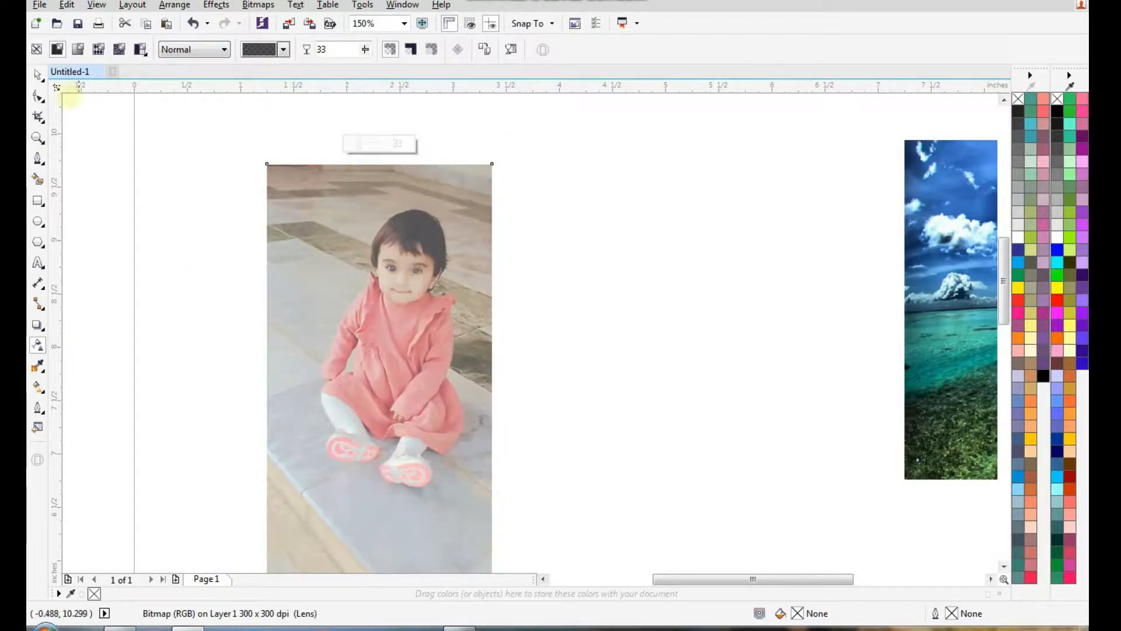
click(37, 75)
click(568, 228)
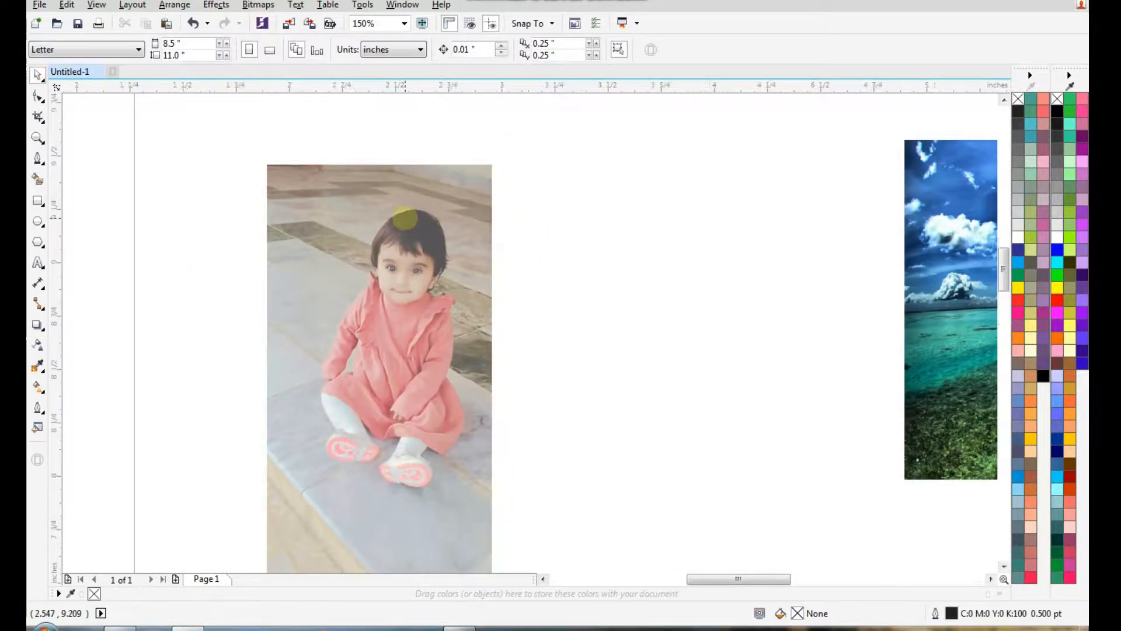
Step: Start a Pen outline at the neck below the ear on the photo's right side and trace up along the hair
scroll(403, 225, up, 1)
scroll(433, 341, up, 1)
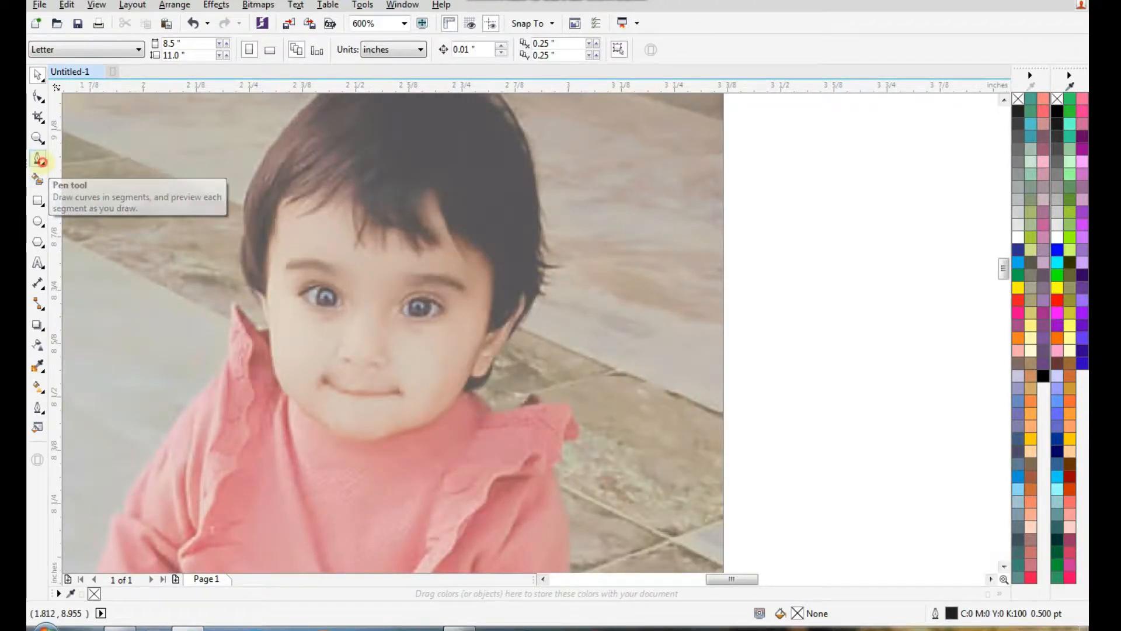
click(39, 159)
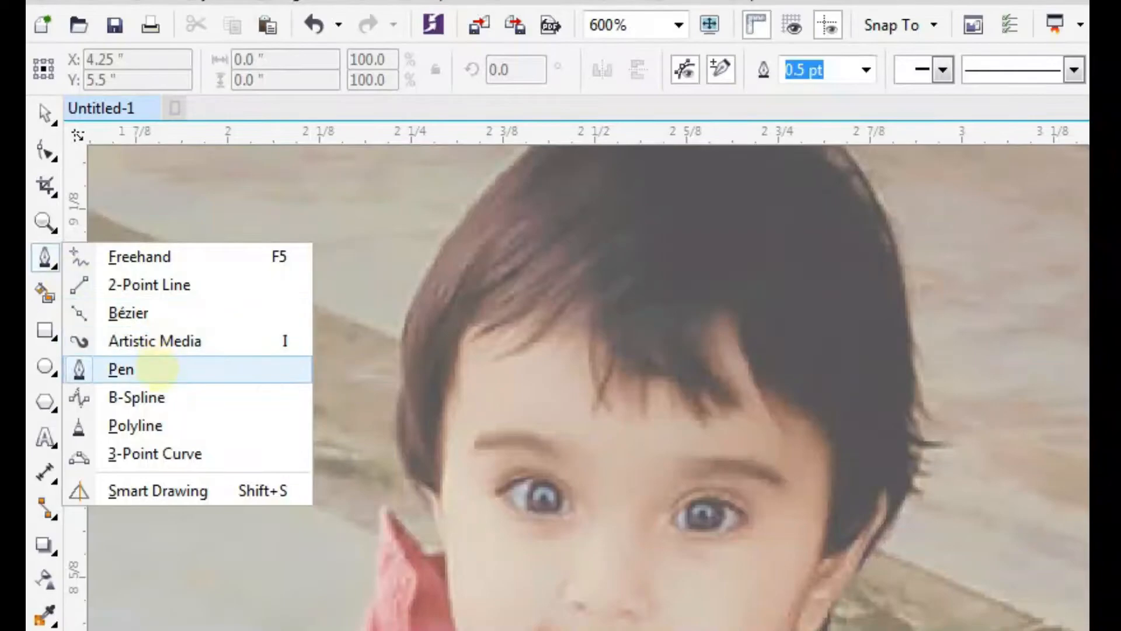
click(190, 369)
scroll(470, 384, up, 1)
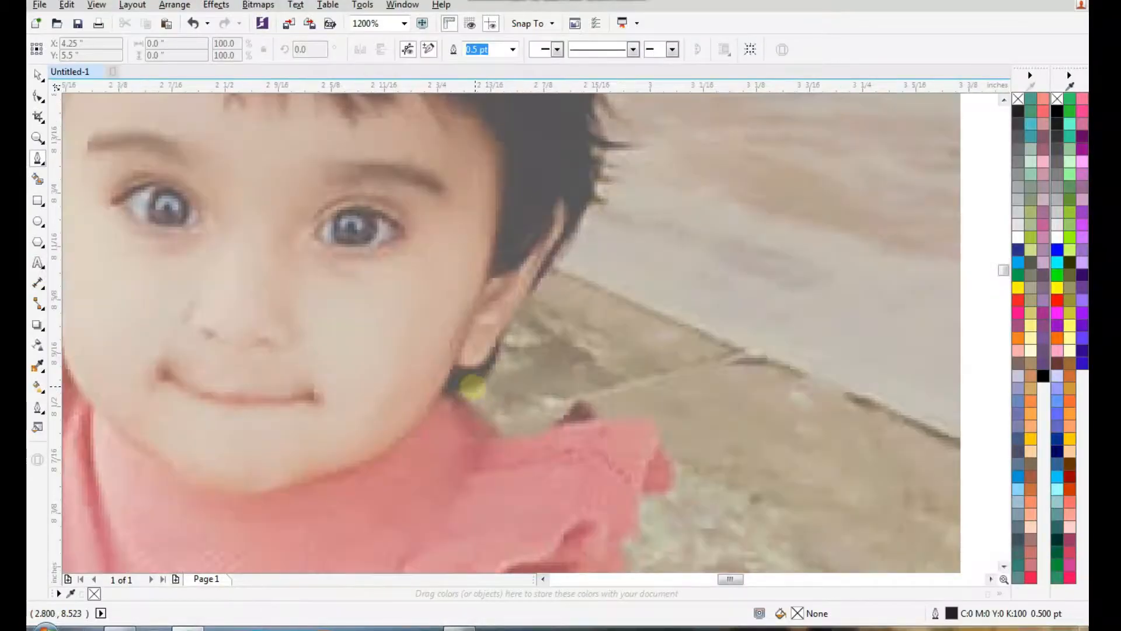
drag(457, 394, 470, 383)
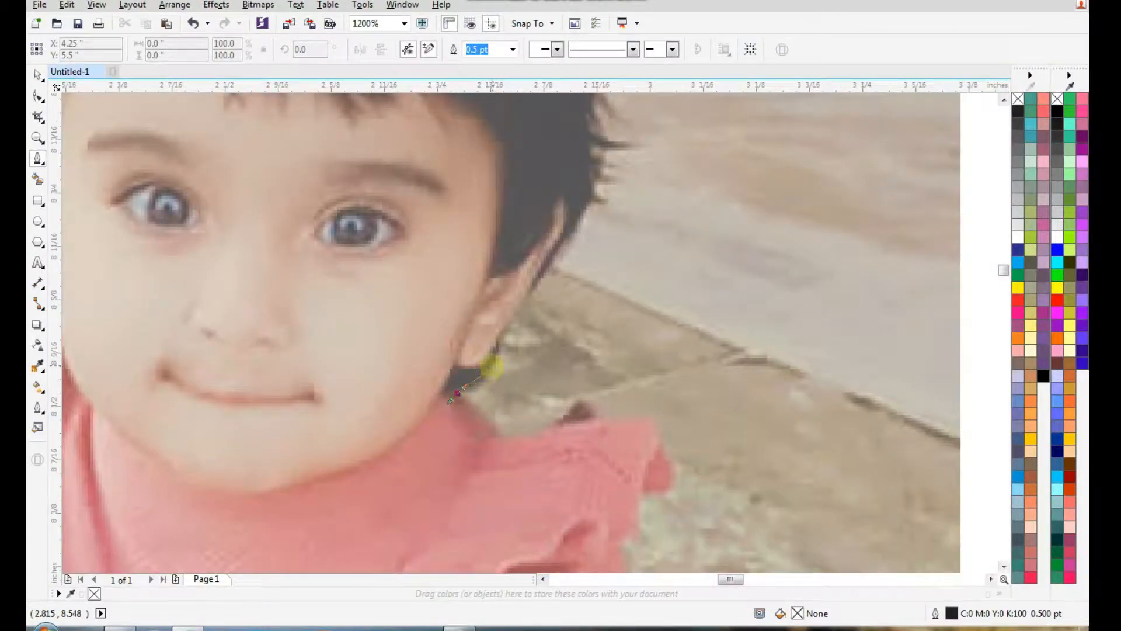
click(491, 366)
drag(501, 332, 568, 238)
drag(592, 198, 599, 122)
Step: Continue the outline up the right side of the hair and over the crown of the head
scroll(563, 224, down, 3)
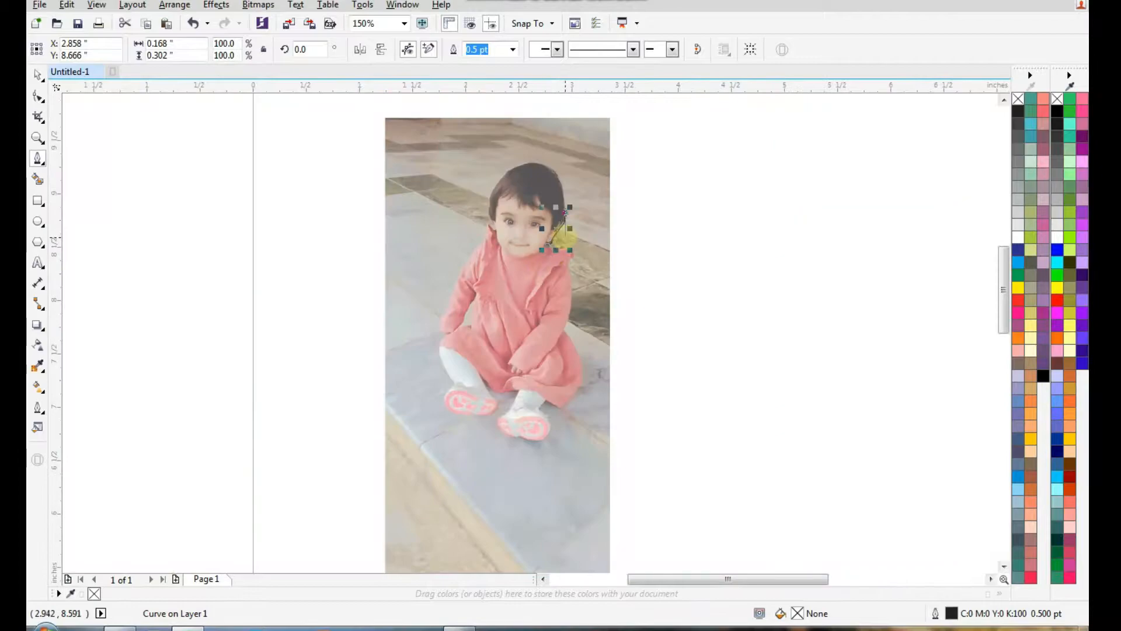
scroll(561, 166, up, 3)
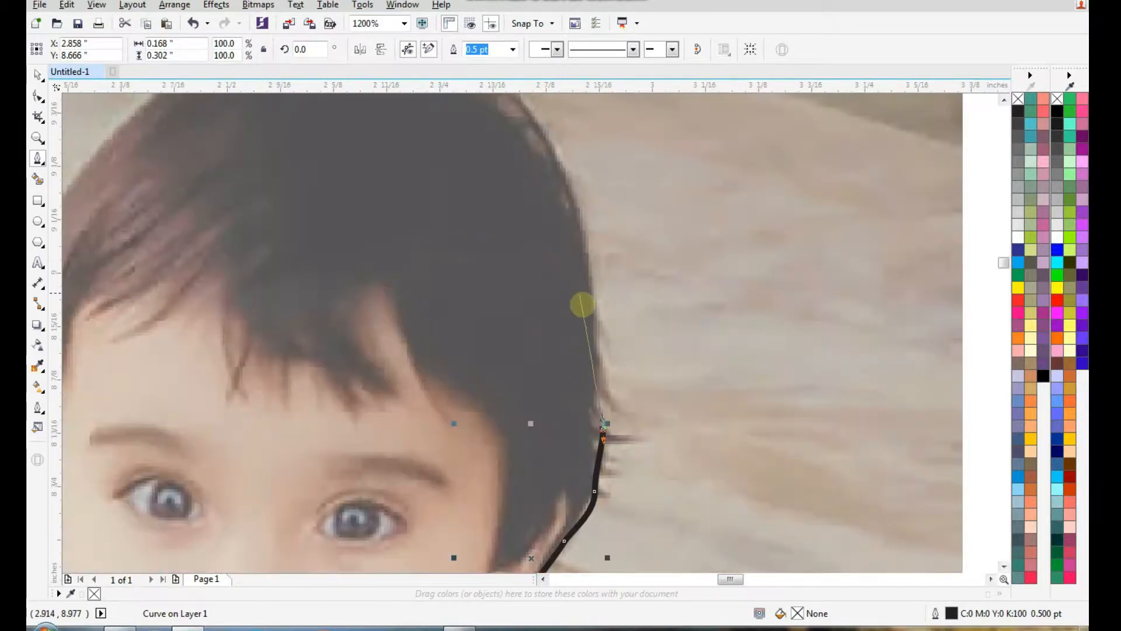
drag(592, 300, 553, 143)
click(539, 124)
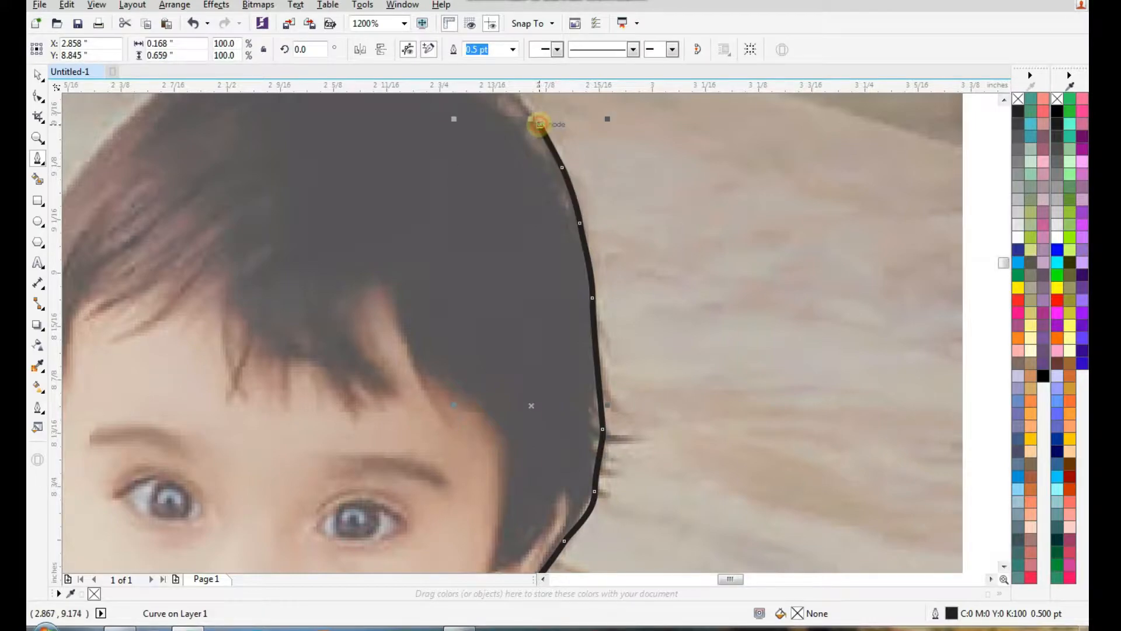
scroll(535, 152, down, 2)
scroll(502, 118, up, 2)
mouse_move(523, 140)
mouse_down()
mouse_move(377, 131)
mouse_move(233, 183)
mouse_move(230, 206)
mouse_up()
click(191, 247)
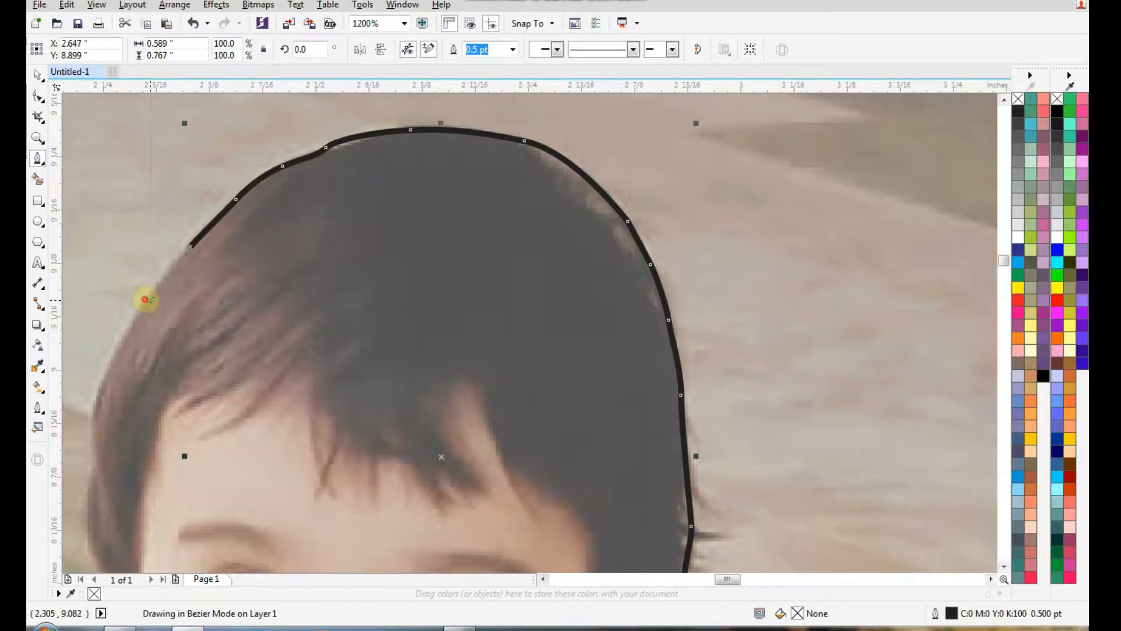
Step: Trace the outline down the left edge of the child's hair to the ear
drag(135, 325, 93, 430)
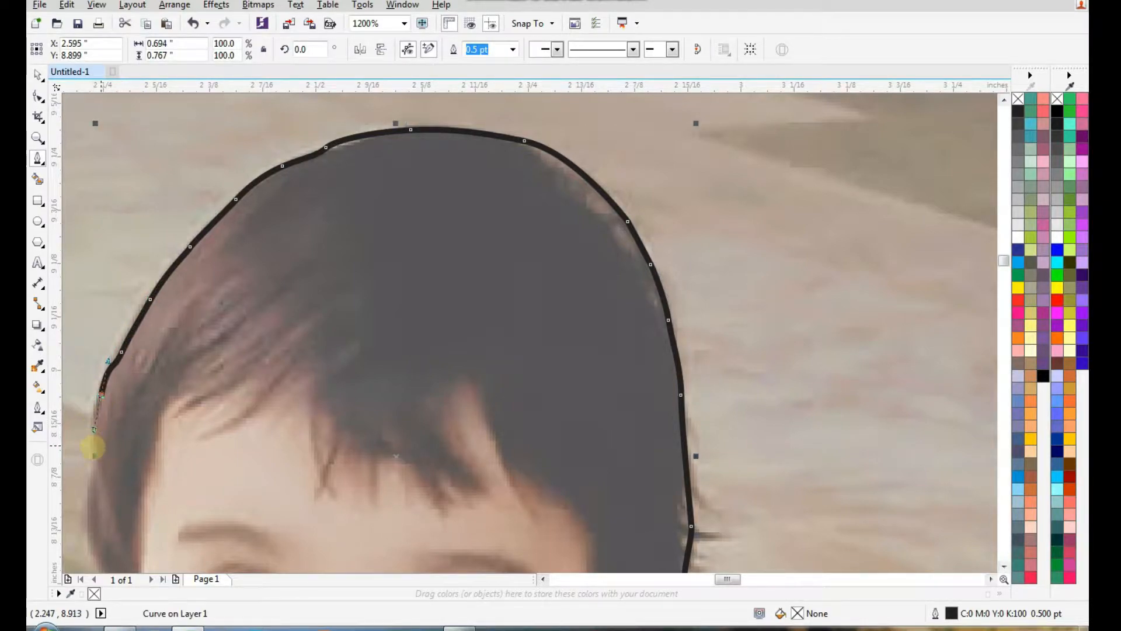
drag(91, 475, 91, 496)
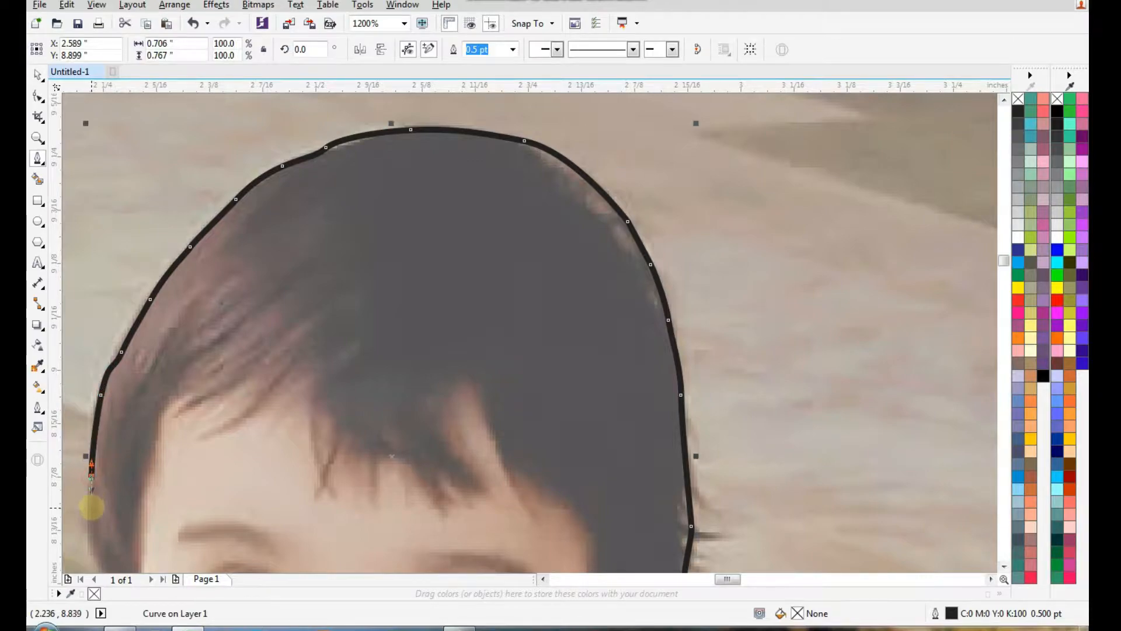
scroll(191, 370, down, 3)
scroll(184, 421, up, 3)
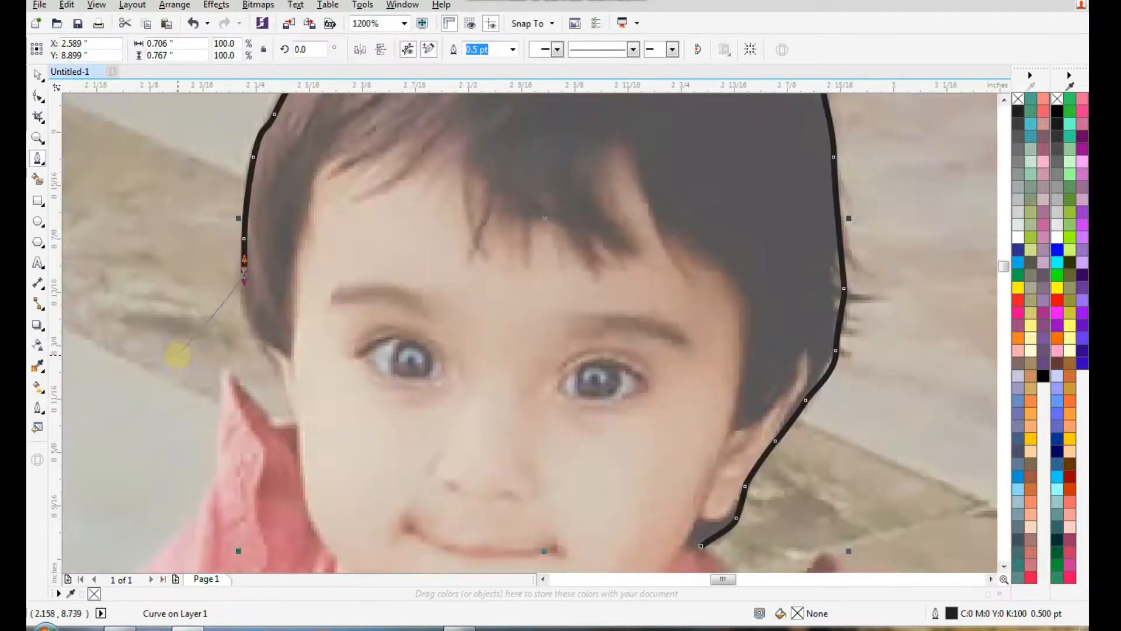
drag(246, 323, 263, 346)
click(275, 362)
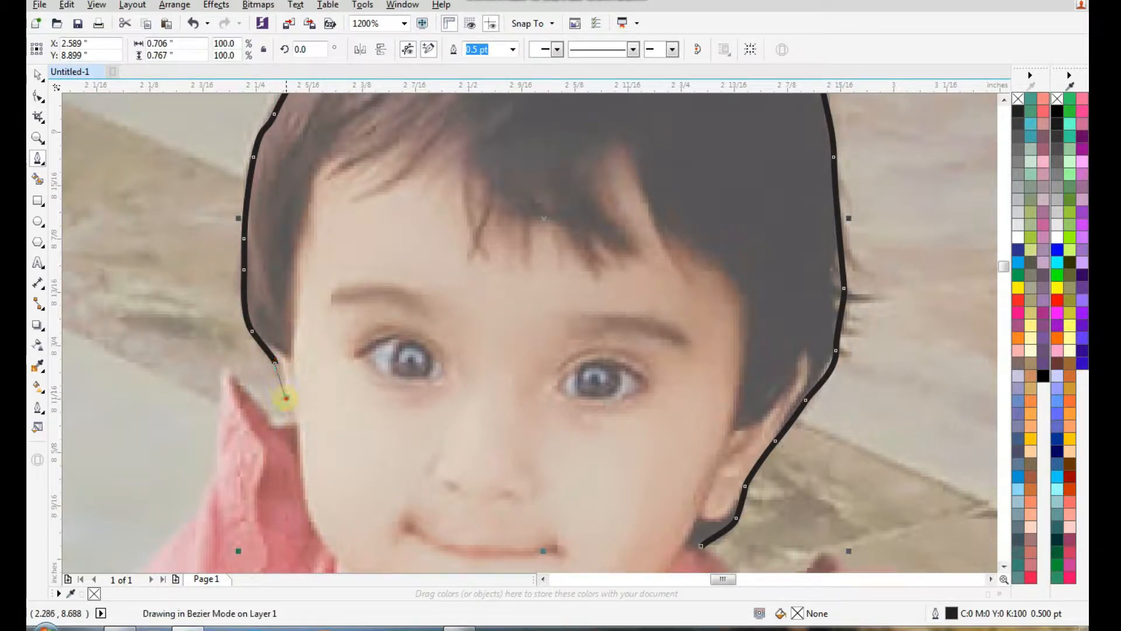
Step: Extend the outline down past the left ear and around the pointed tip of the dress collar ruffle
mouse_move(286, 412)
mouse_down()
mouse_move(232, 374)
mouse_move(208, 494)
mouse_up()
click(283, 421)
click(271, 422)
click(225, 366)
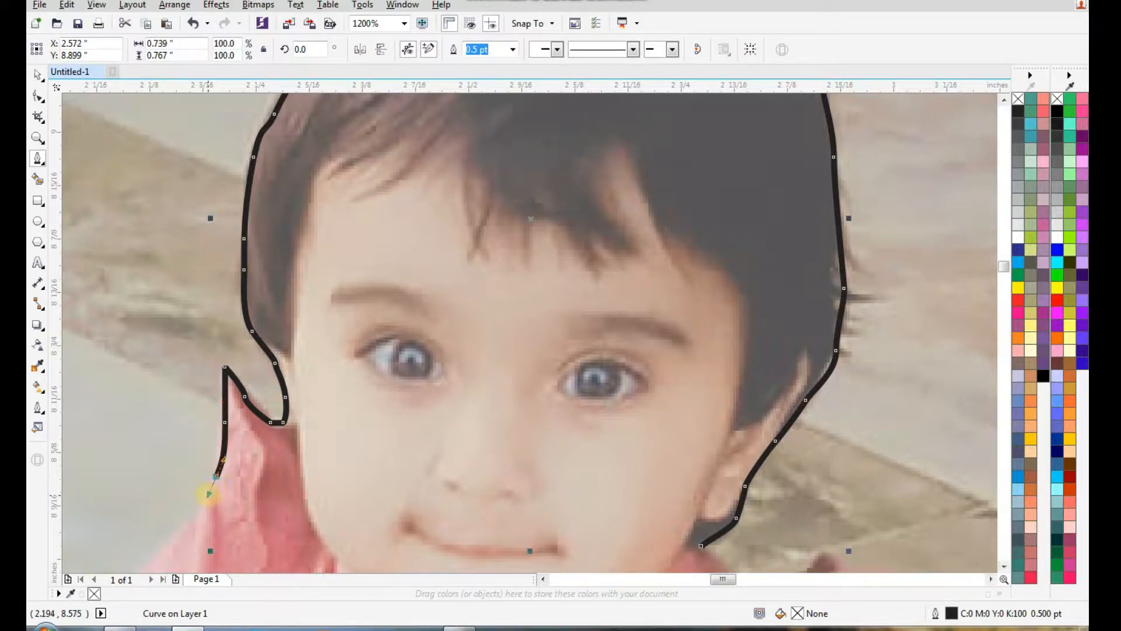
Step: Trace the outline over the left shoulder and down the outer edge of the sleeve to the cuff
scroll(193, 511, down, 5)
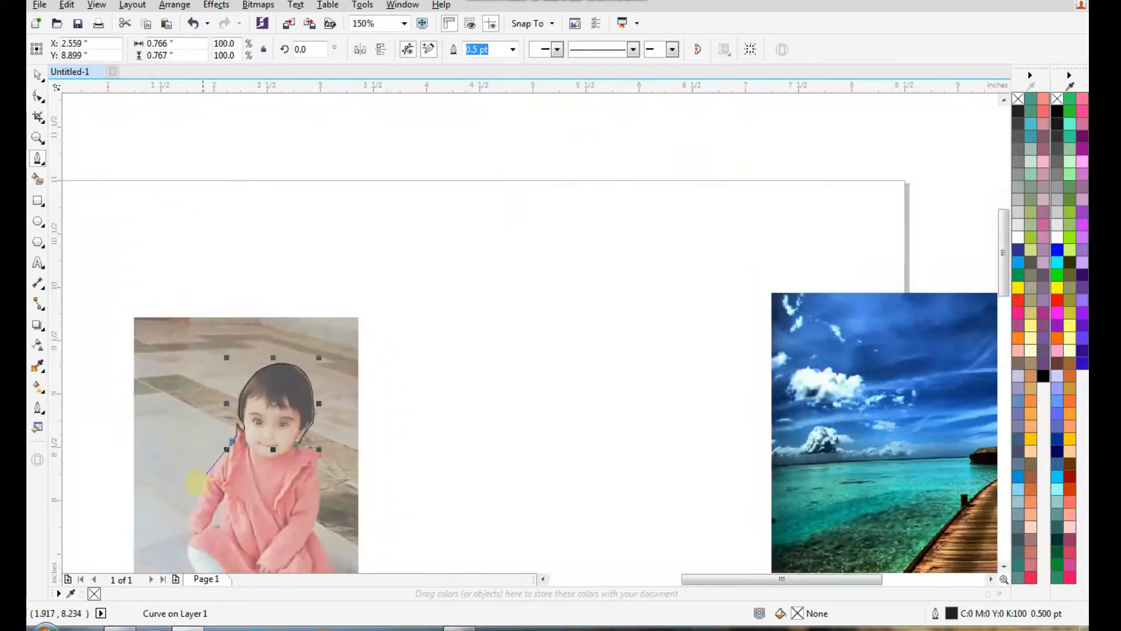
scroll(266, 412, up, 5)
drag(335, 346, 278, 435)
click(276, 437)
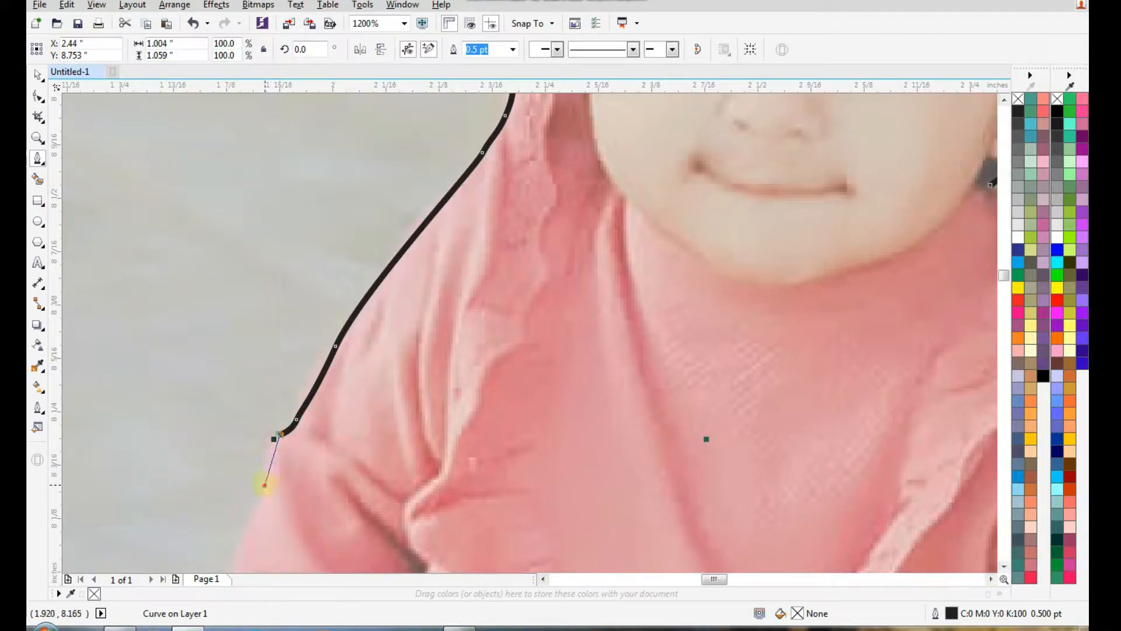
scroll(259, 491, down, 3)
scroll(257, 489, up, 2)
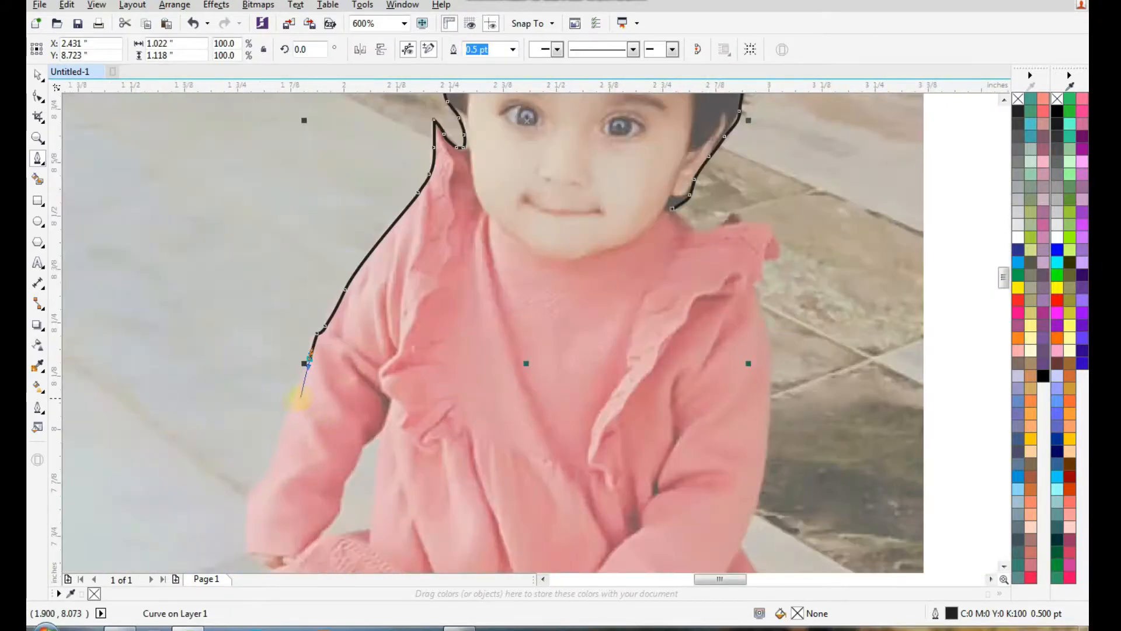
drag(290, 403, 269, 554)
Step: Continue the outline around the left hand and dress hem, then down the stockinged leg to the ankle
scroll(272, 518, down, 4)
scroll(272, 518, up, 4)
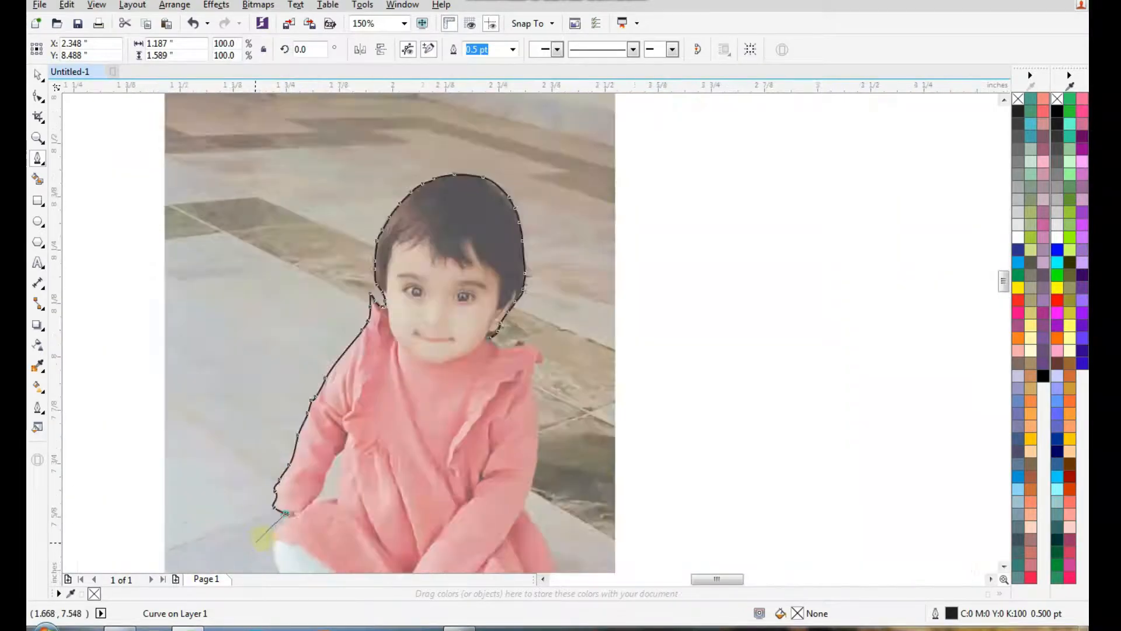
drag(315, 501, 288, 542)
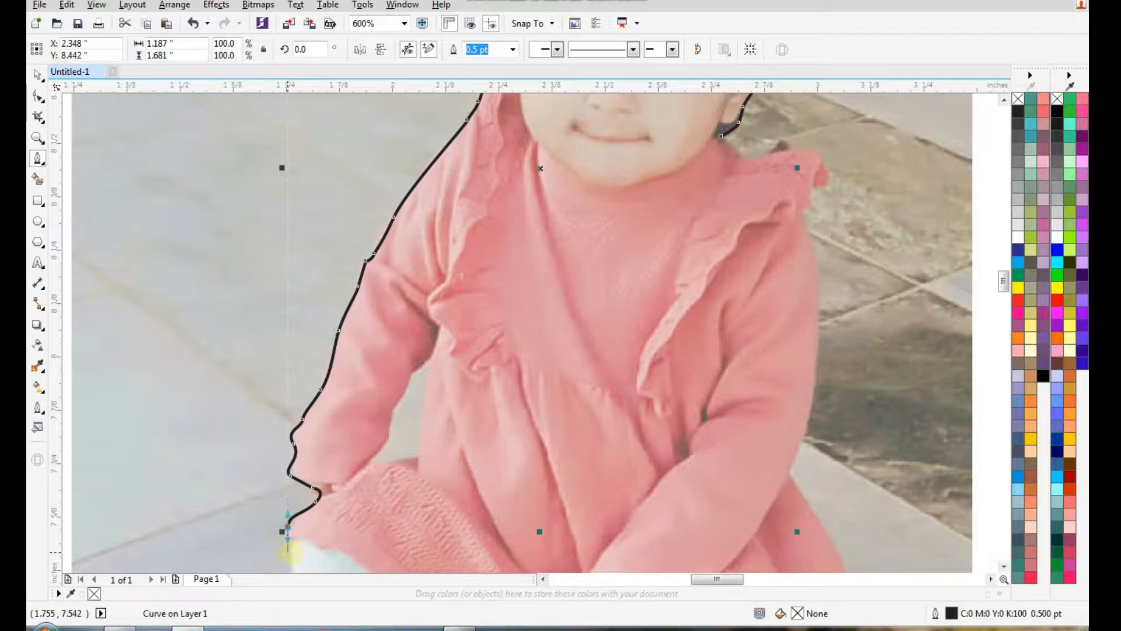
scroll(305, 496, down, 4)
scroll(326, 478, up, 4)
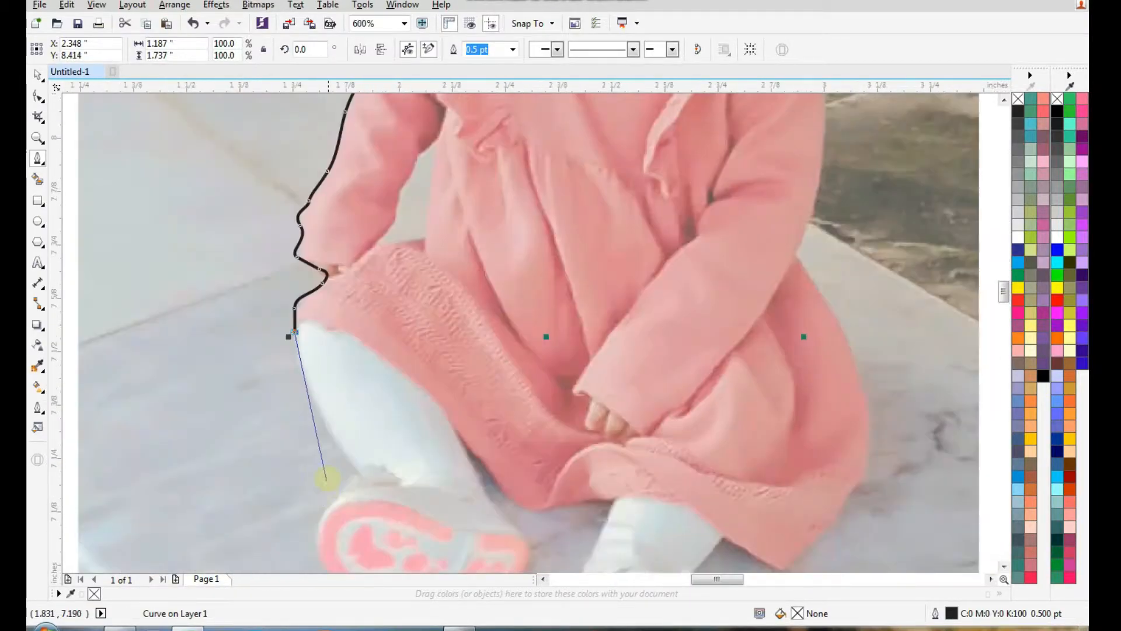
mouse_move(343, 449)
mouse_down()
mouse_move(376, 478)
mouse_move(369, 485)
mouse_up()
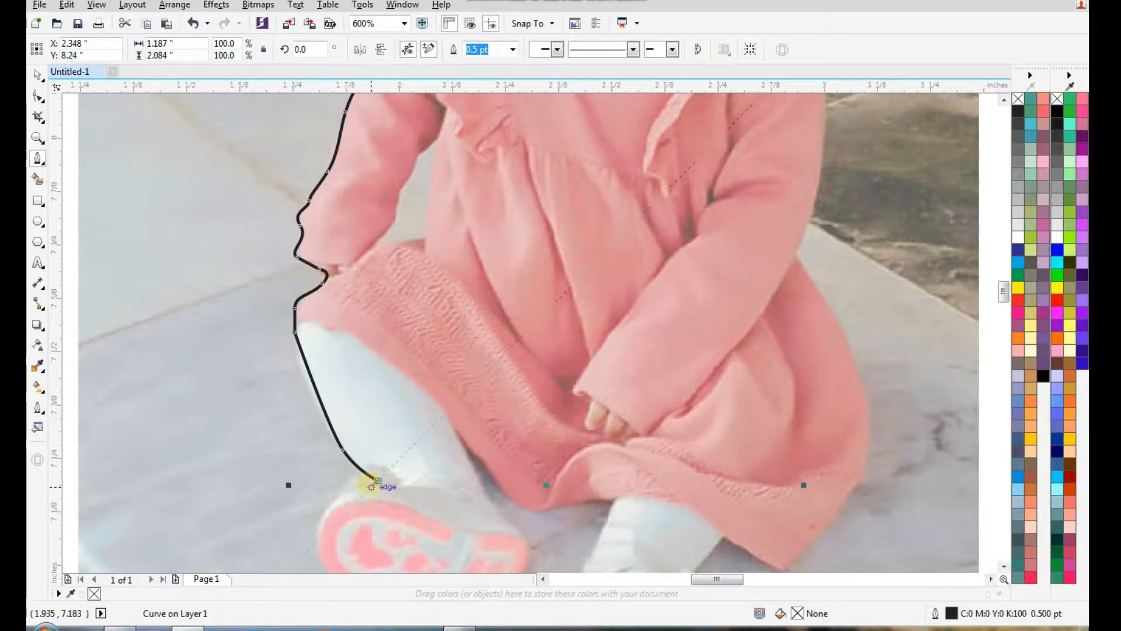
Step: Trace around the left shoe and back up the inner edge of that leg to the dress hem
click(329, 503)
drag(319, 530, 320, 540)
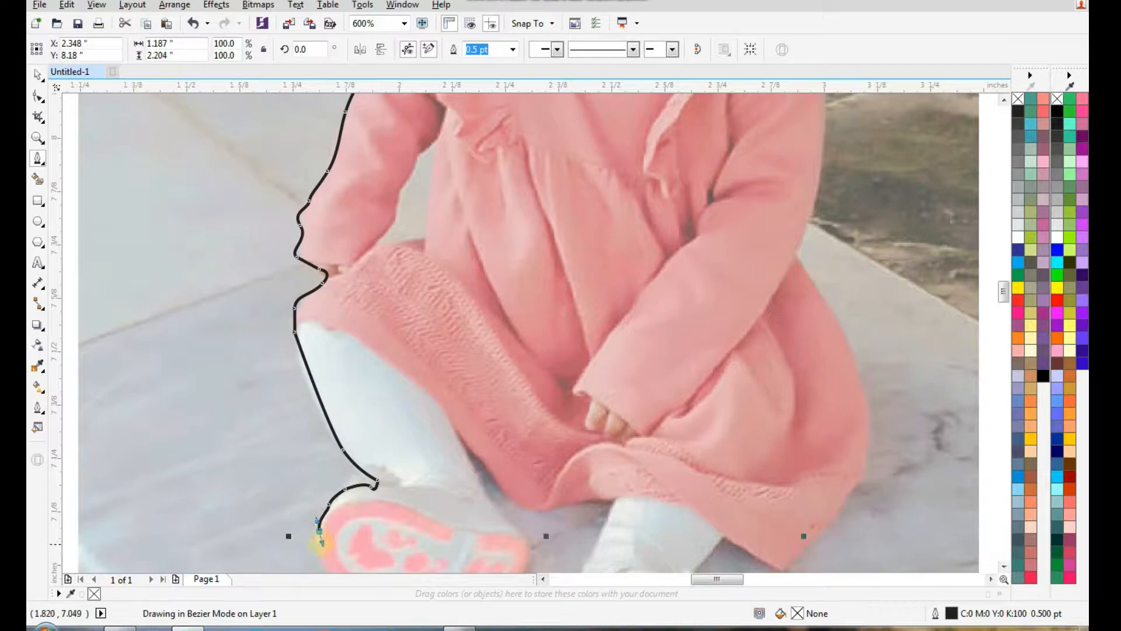
scroll(320, 540, down, 3)
scroll(340, 474, up, 3)
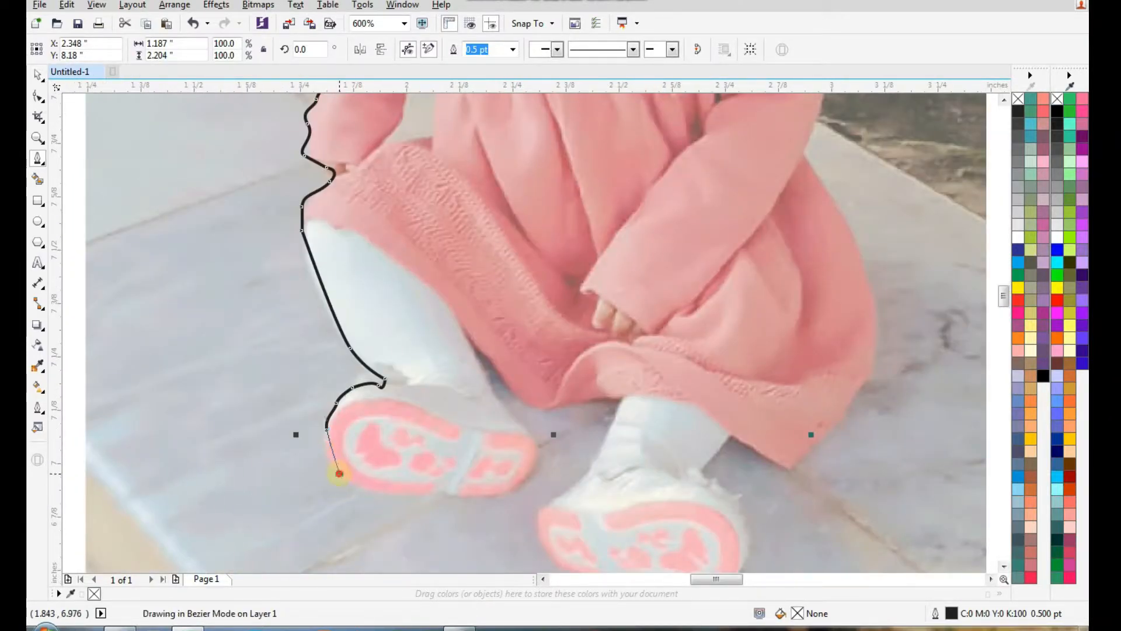
drag(353, 483, 466, 497)
drag(466, 497, 534, 475)
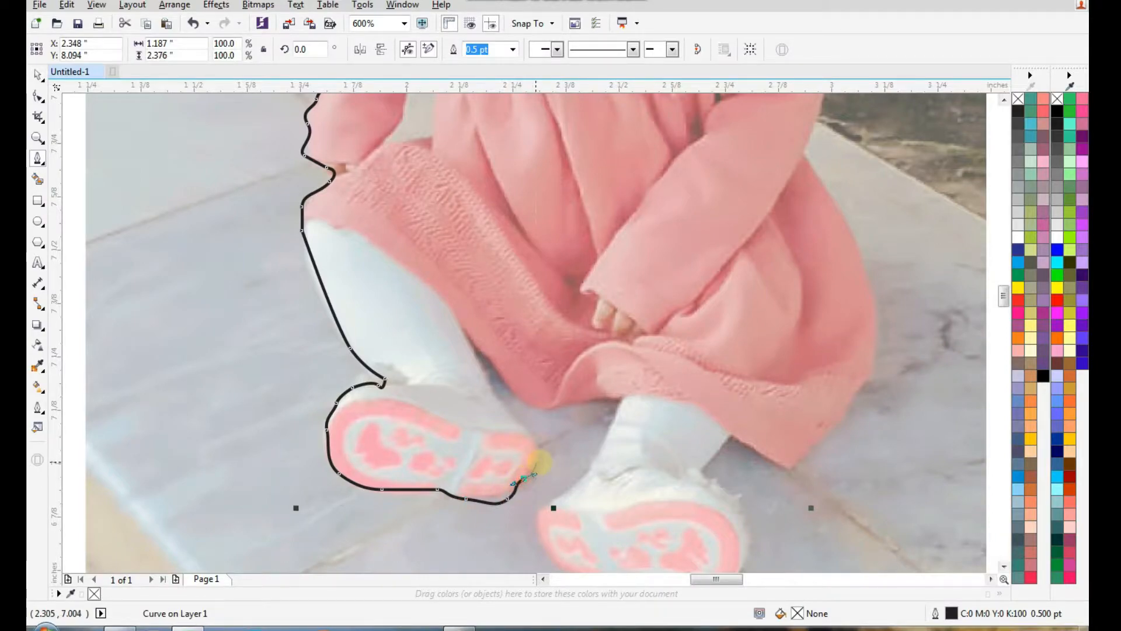
drag(522, 426, 469, 340)
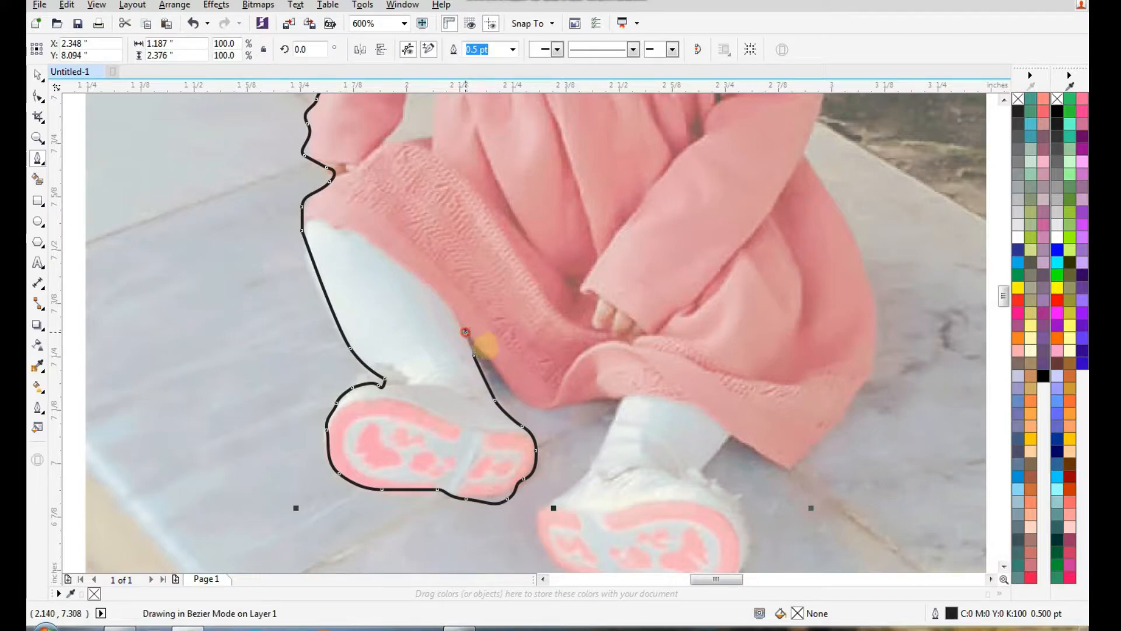
Step: Follow the dress hem between the legs and trace down the second leg to its shoe
drag(507, 380, 622, 397)
click(603, 442)
drag(586, 473, 537, 532)
click(553, 503)
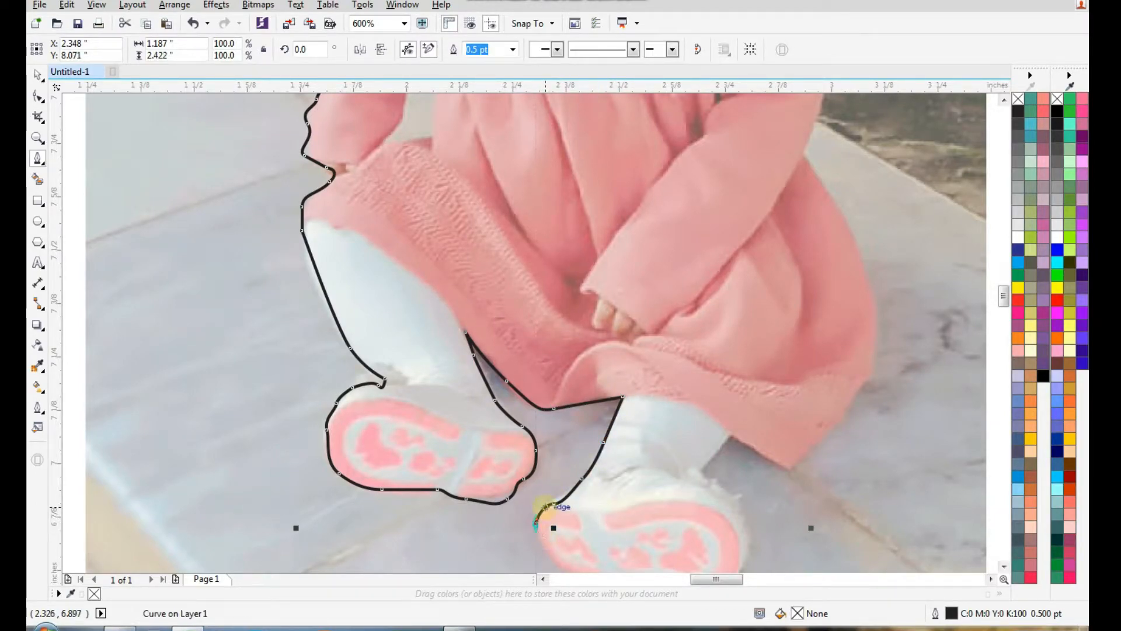
Step: Trace around the second shoe, up its ankle, and along the lower right corner of the dress hem
scroll(543, 510, down, 3)
scroll(553, 523, up, 2)
drag(535, 492, 616, 483)
click(609, 452)
drag(595, 440, 637, 440)
click(608, 425)
click(672, 405)
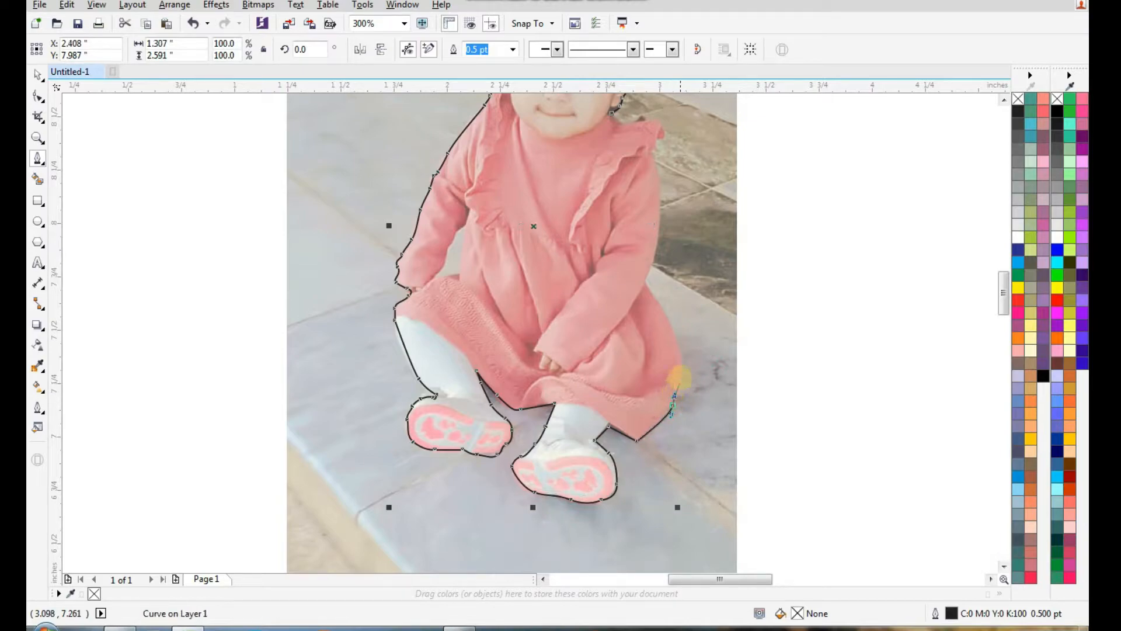
Step: Trace up the right side of the dress and sleeve, then around the shoulder ruffle toward the neck
drag(681, 364, 643, 279)
drag(658, 227, 649, 92)
scroll(653, 115, up, 3)
mouse_move(689, 240)
mouse_down()
mouse_move(671, 188)
mouse_move(623, 170)
mouse_up()
drag(555, 178, 313, 168)
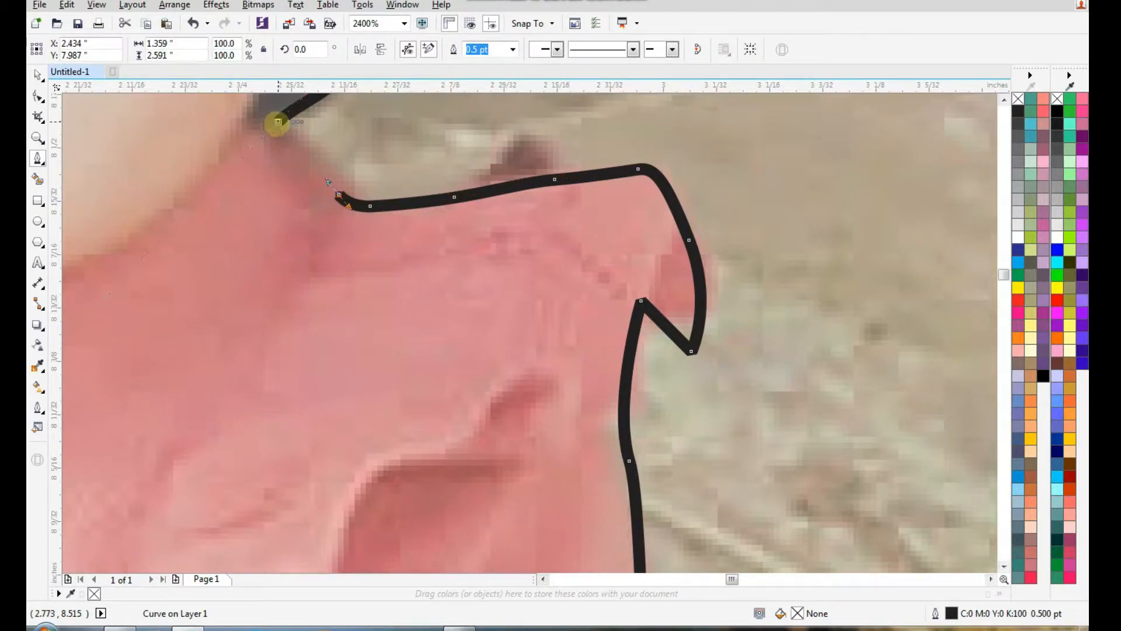
Step: Close the outline at its starting node below the ear and leave the Pen tool
scroll(278, 121, up, 3)
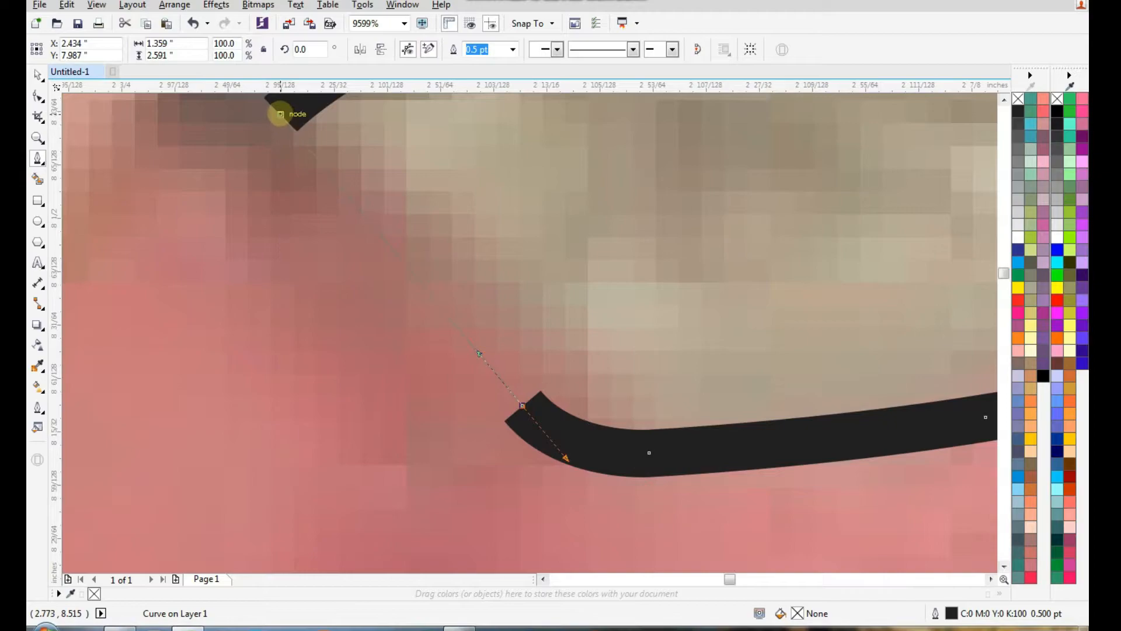
click(280, 114)
scroll(555, 321, down, 8)
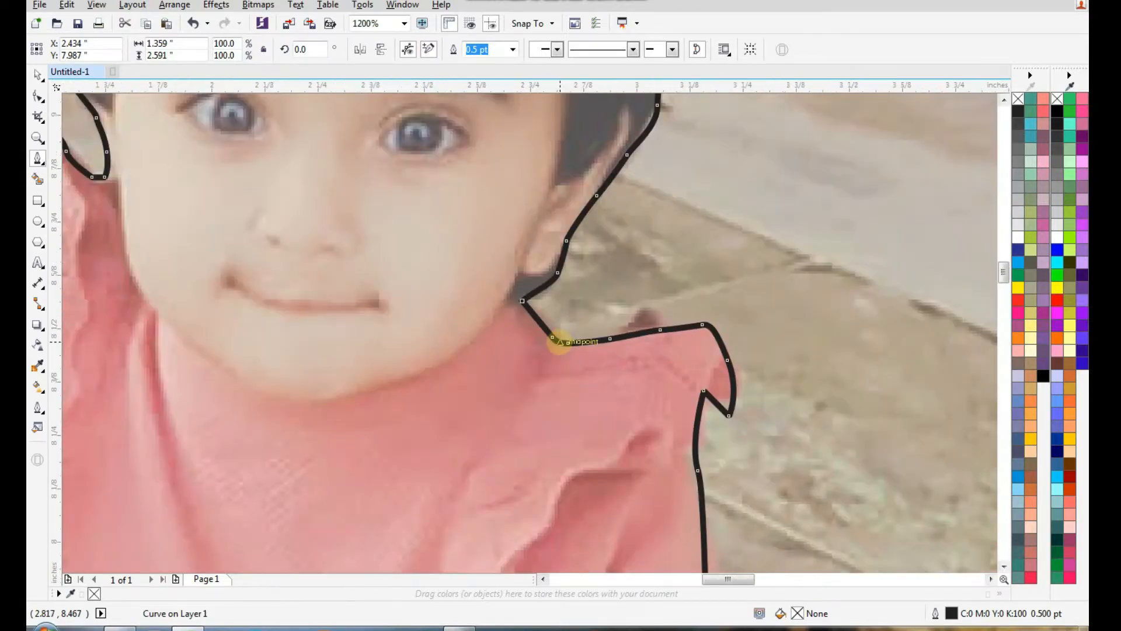
scroll(549, 315, down, 2)
key(space)
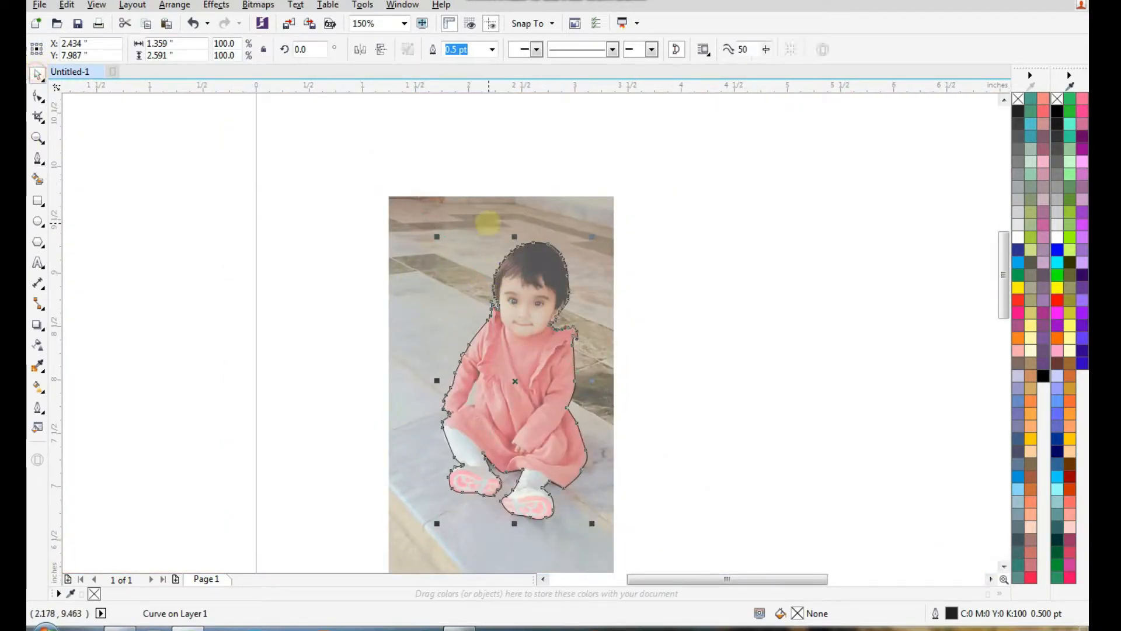
Step: Select the child's photo and set its transparency to 0
scroll(490, 220, down, 2)
click(656, 346)
click(520, 395)
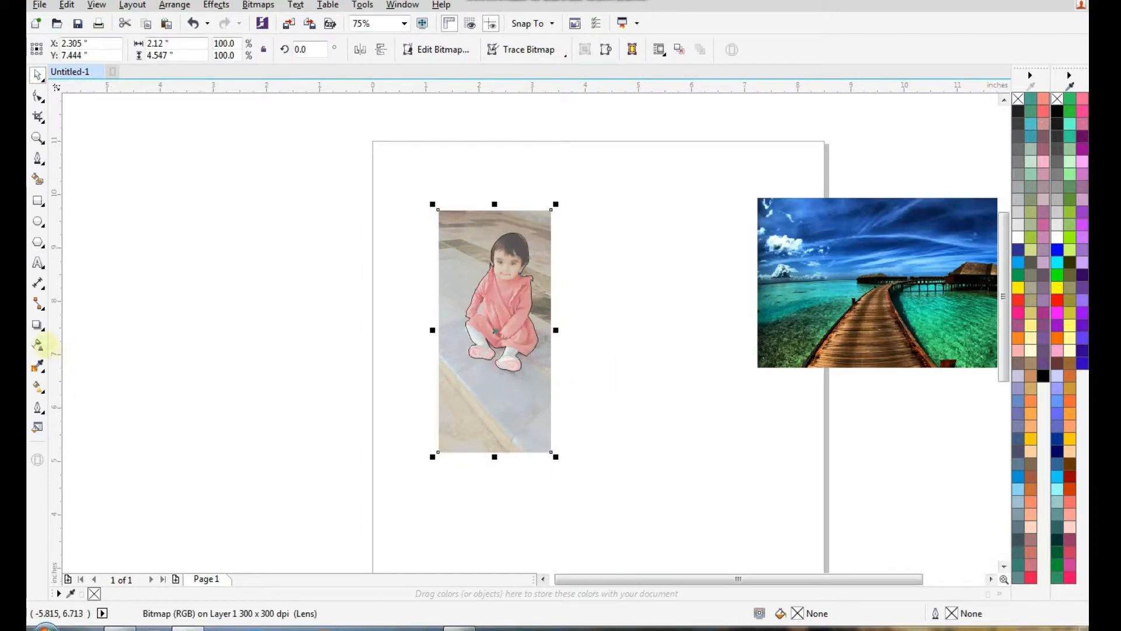
click(38, 345)
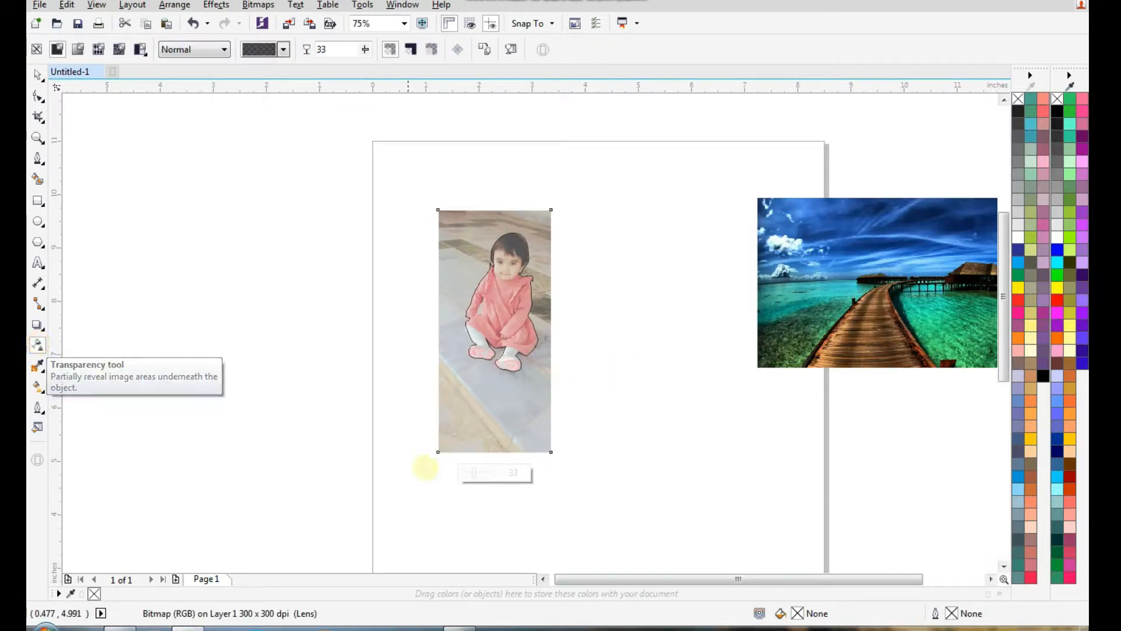
drag(474, 472, 444, 472)
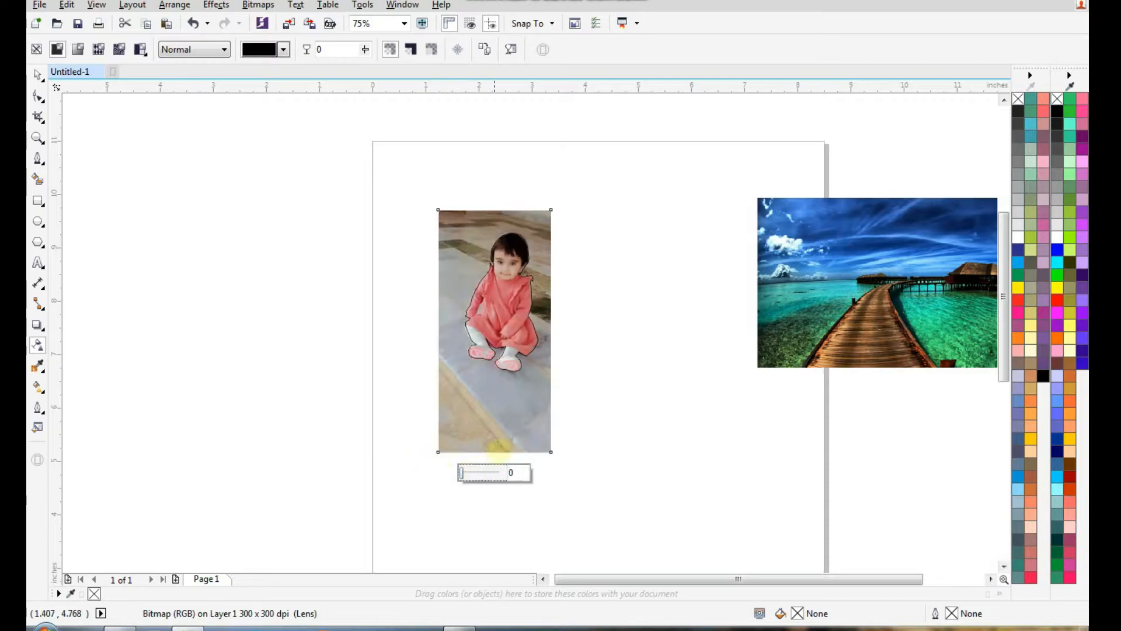
Step: Select the traced outline together with the child's photo and create a cut-out from their overlap with Intersect
click(37, 73)
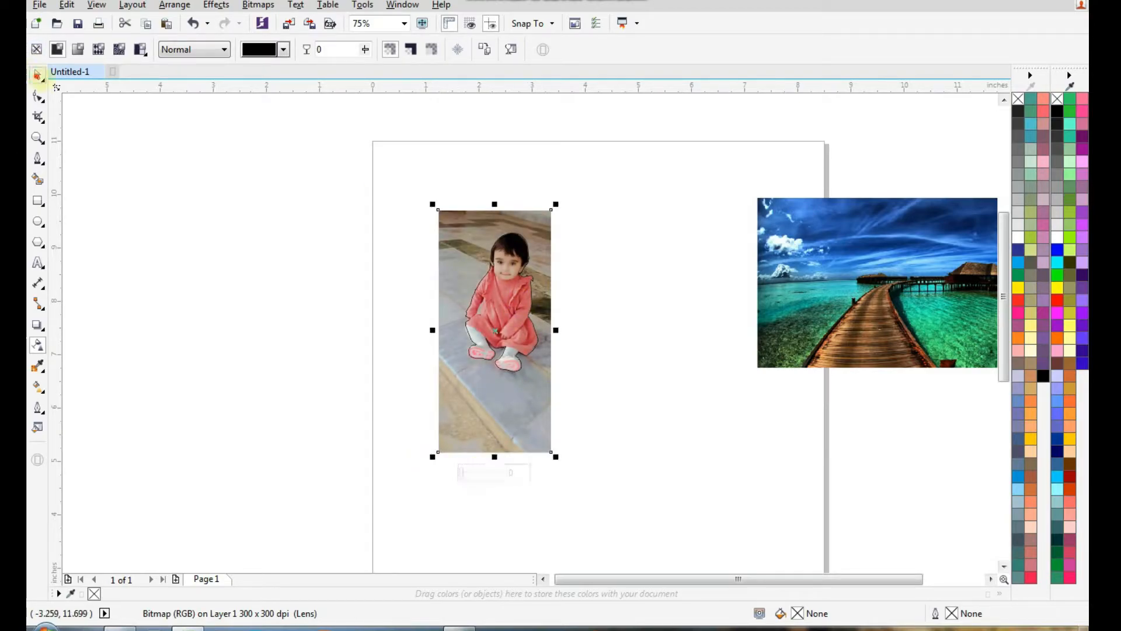
scroll(540, 321, up, 1)
click(650, 364)
click(471, 334)
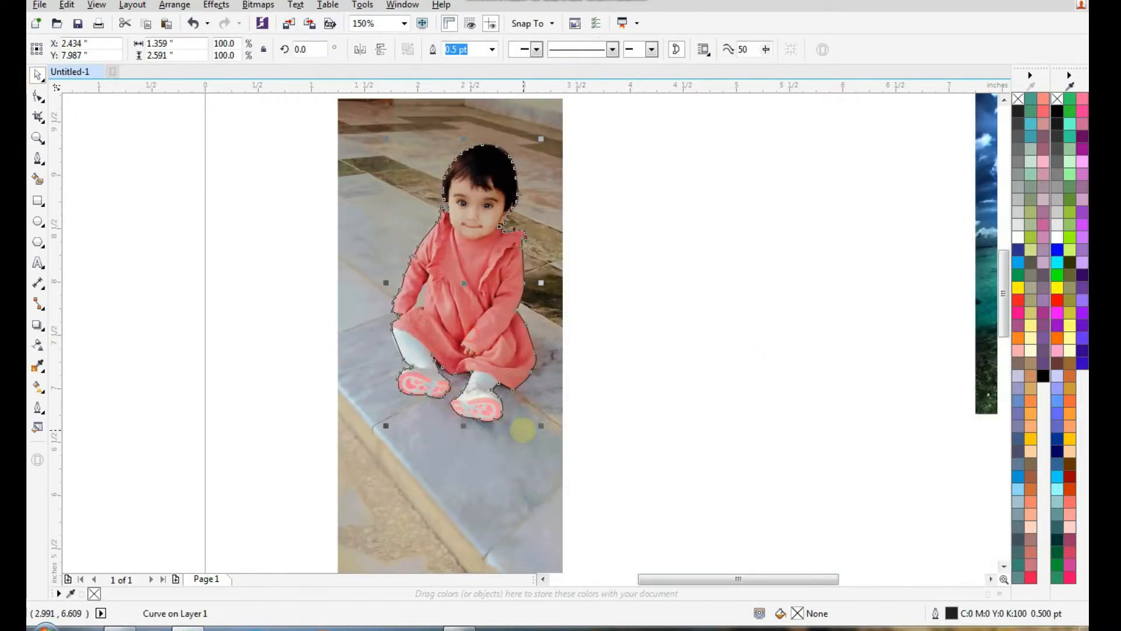
shift+click(540, 481)
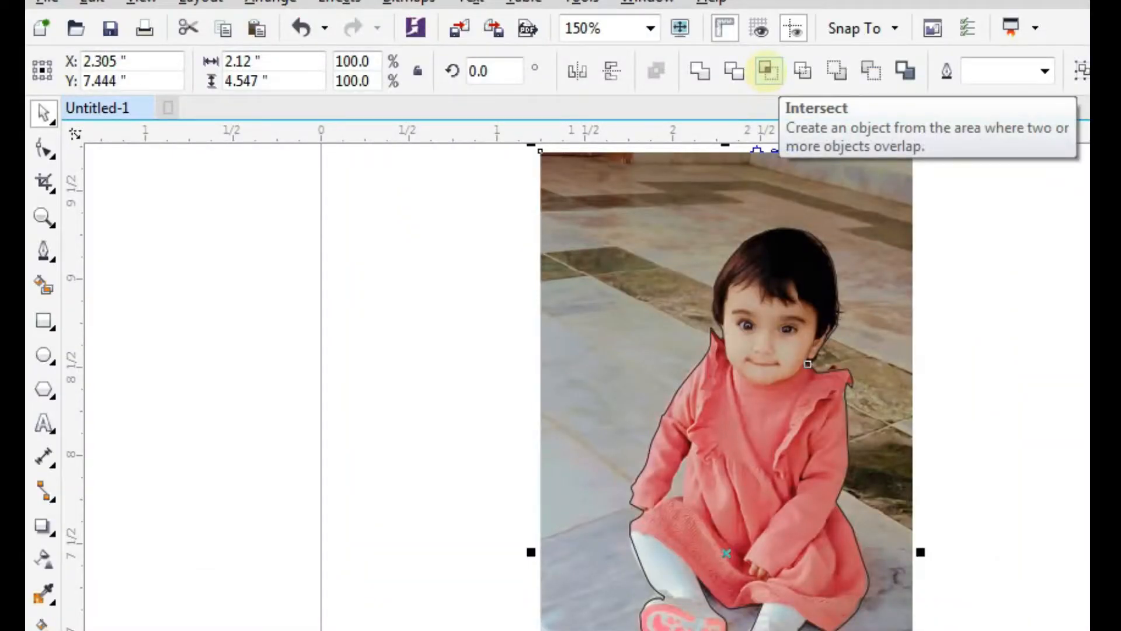
click(768, 70)
Step: Move the traced outline and the cut-out child to opposite sides of the original photo, and delete that photo
drag(344, 330, 185, 330)
drag(470, 337, 739, 432)
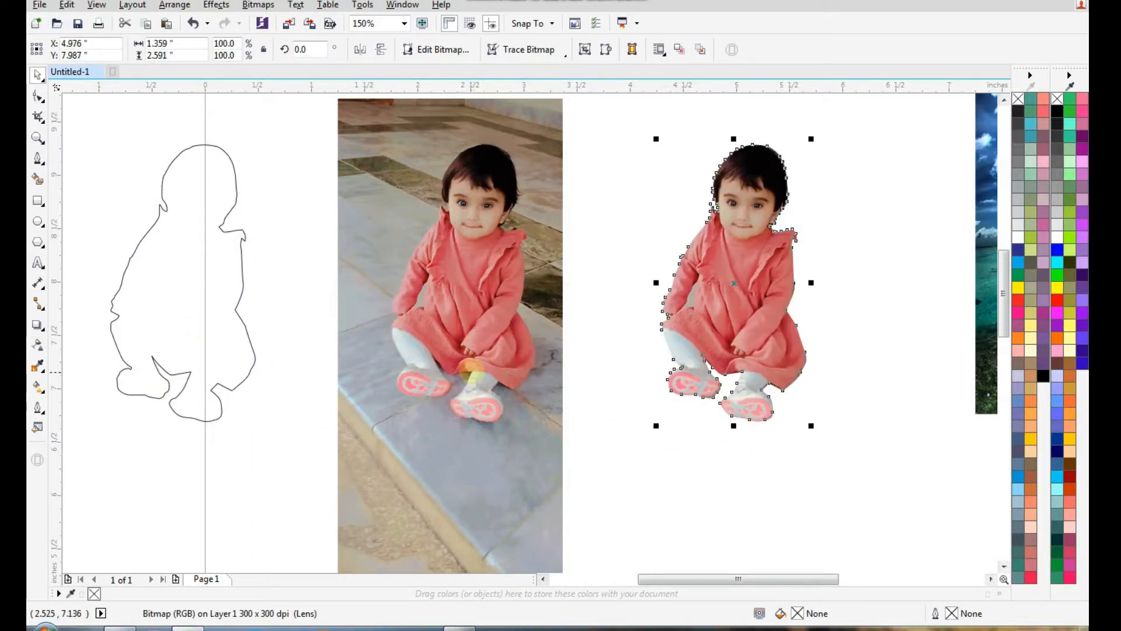
click(680, 489)
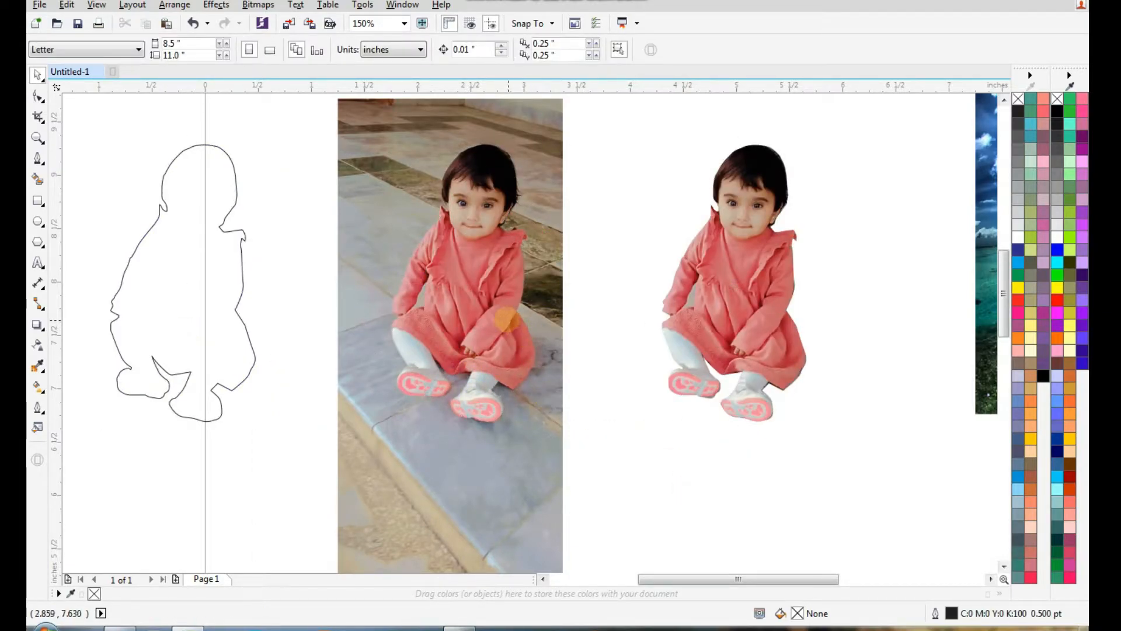
click(506, 319)
key(Delete)
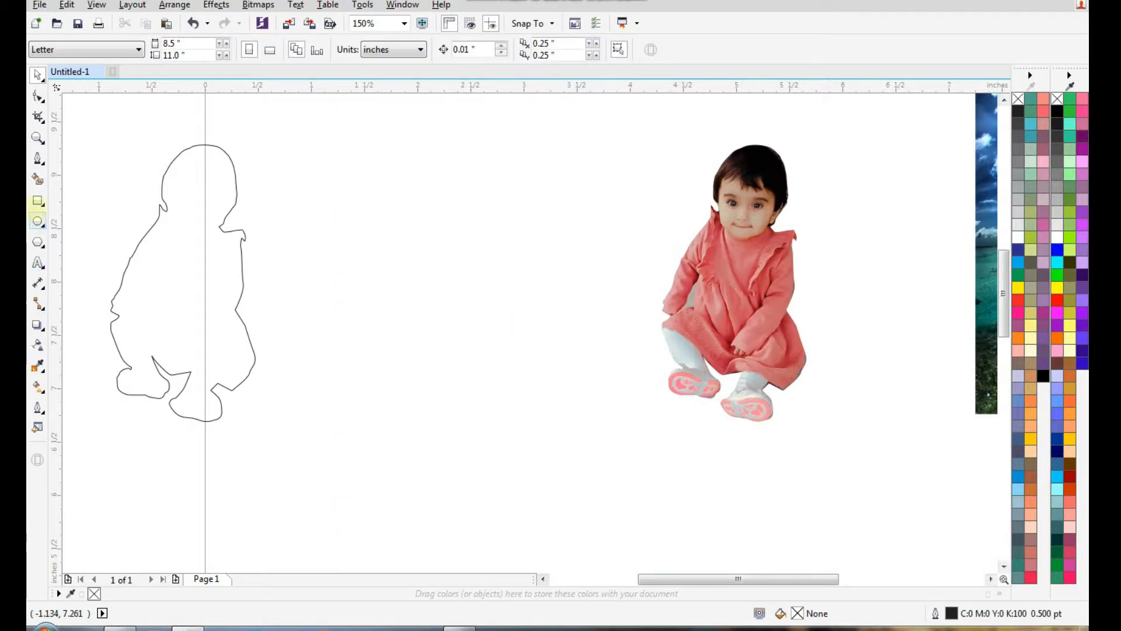
Step: Draw a rectangle about 1.93 by 3.27 inches between the outline and the cut-out, and fill it with olive green
click(37, 200)
drag(405, 182, 463, 266)
drag(491, 332, 610, 531)
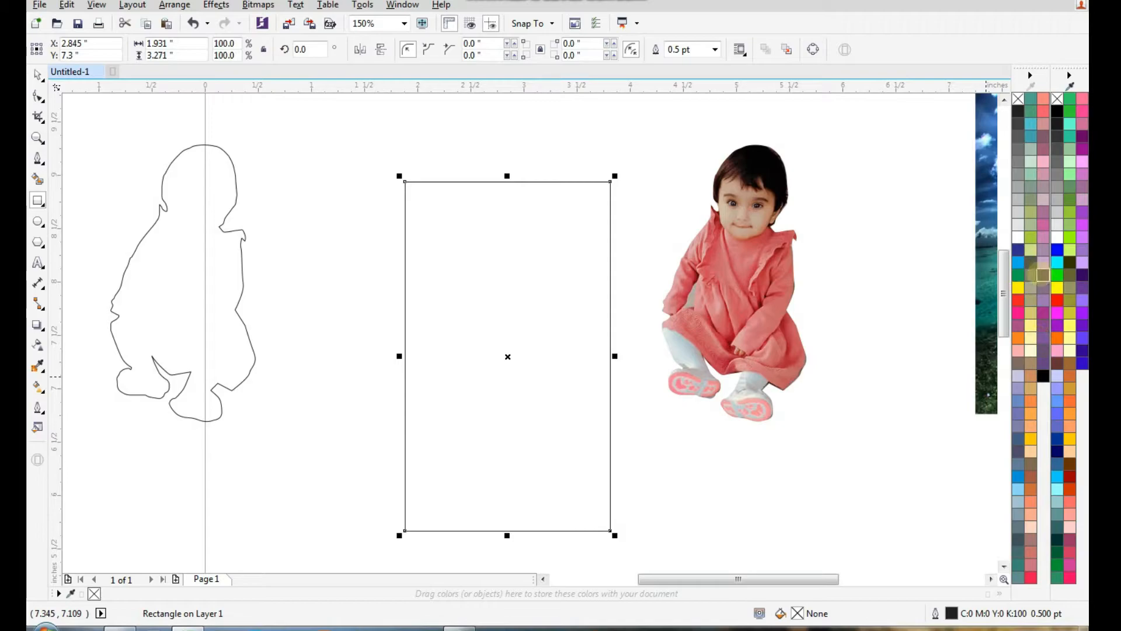
click(1070, 236)
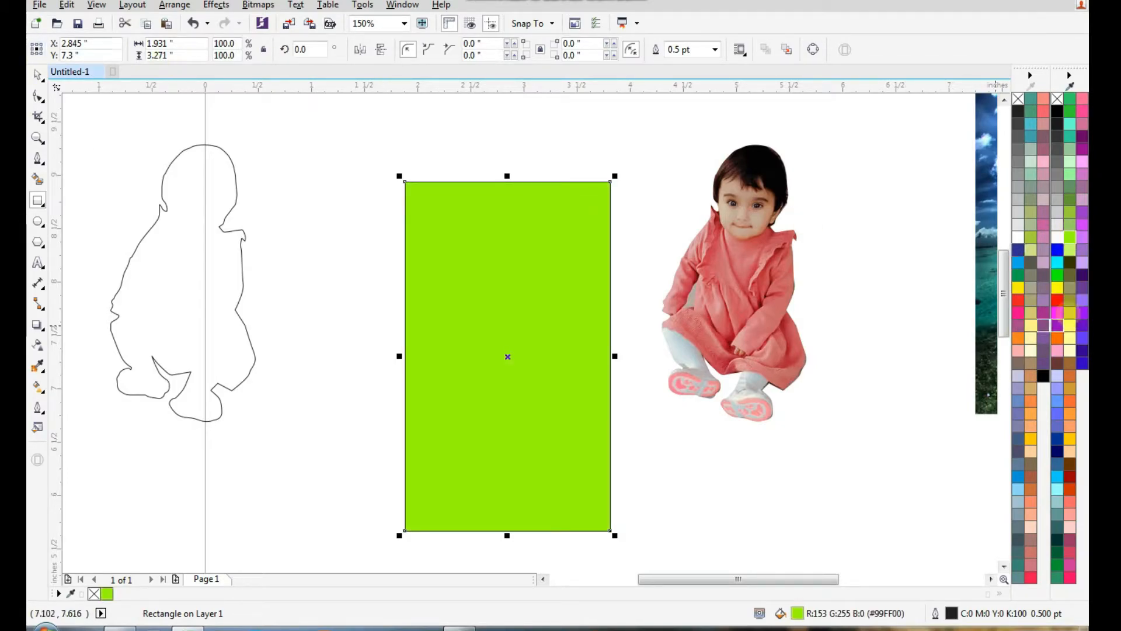
click(1030, 237)
Step: Align the cut-out child horizontally and vertically to the centre of the green rectangle
click(38, 74)
click(814, 502)
click(747, 311)
shift+click(479, 420)
key(c)
key(e)
click(693, 265)
drag(667, 182, 353, 517)
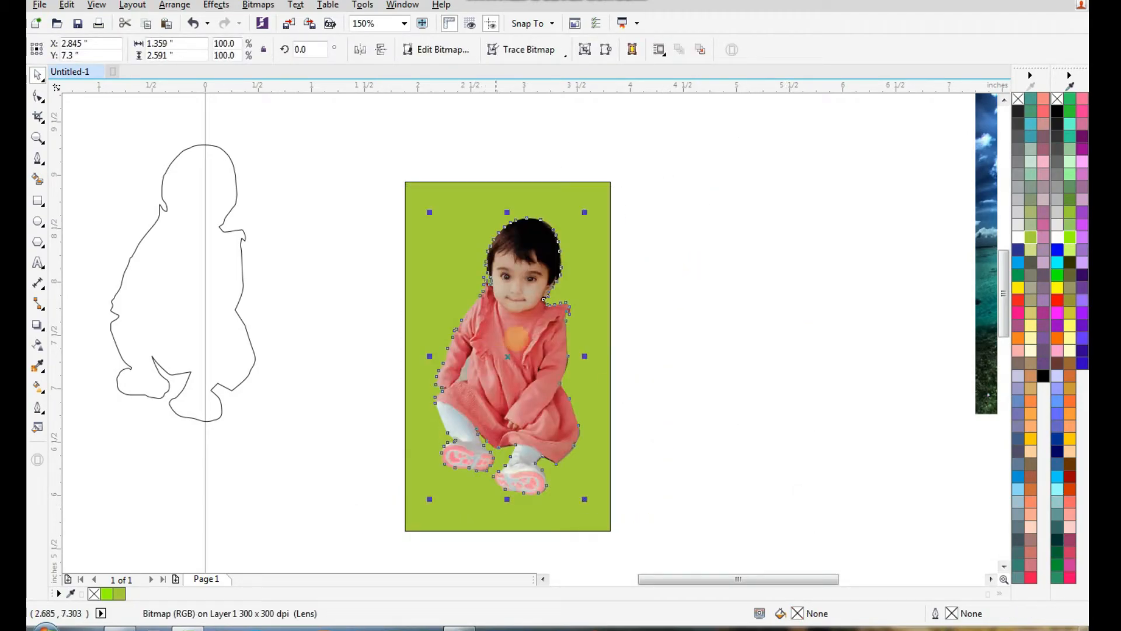
click(638, 260)
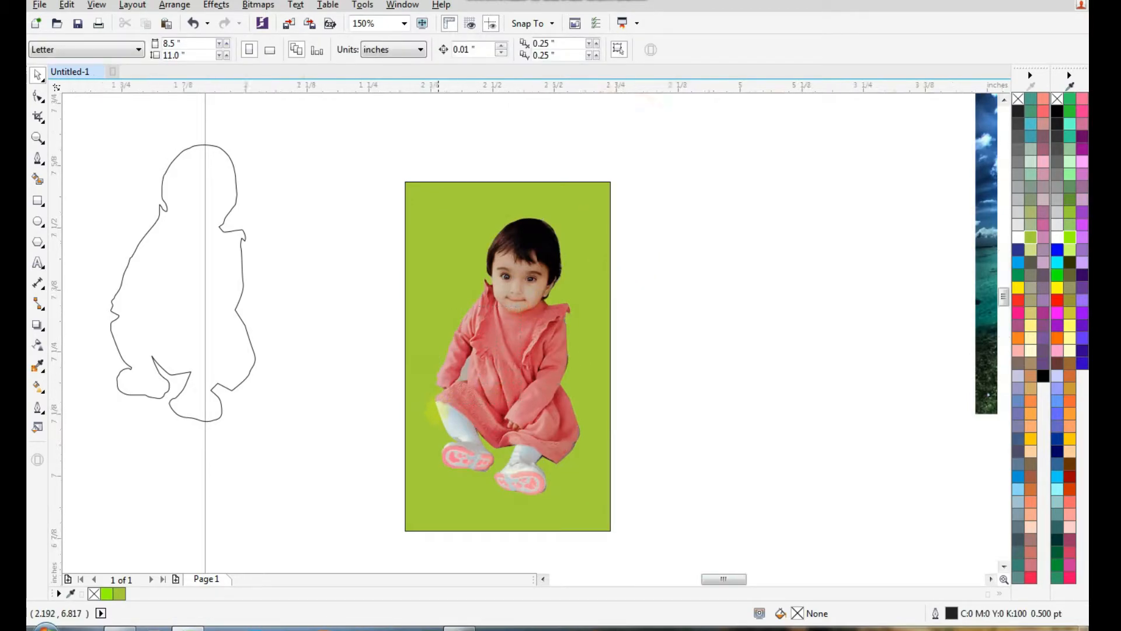
Step: Switch to the Eraser tool with a round nib and set its size to 0.01 inch
scroll(461, 385, up, 4)
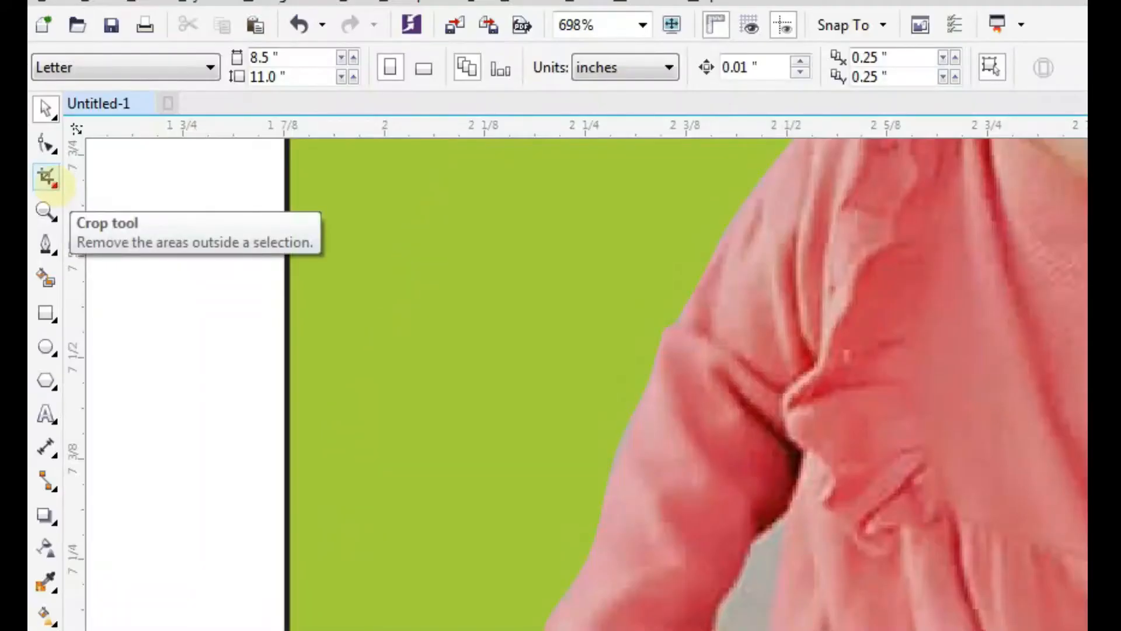
click(43, 120)
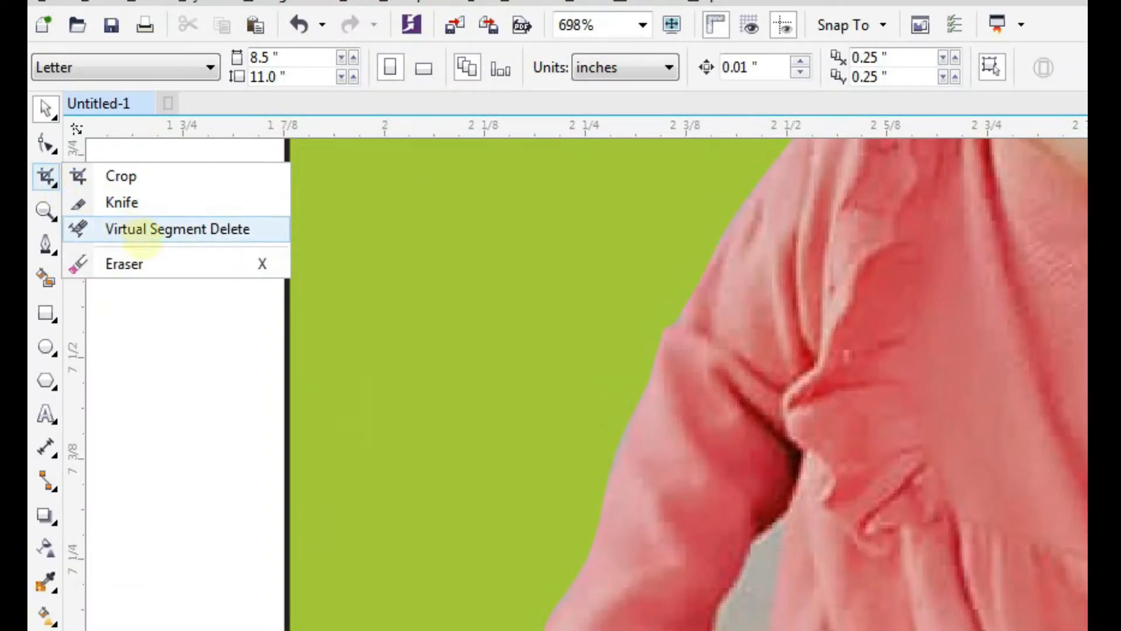
click(163, 266)
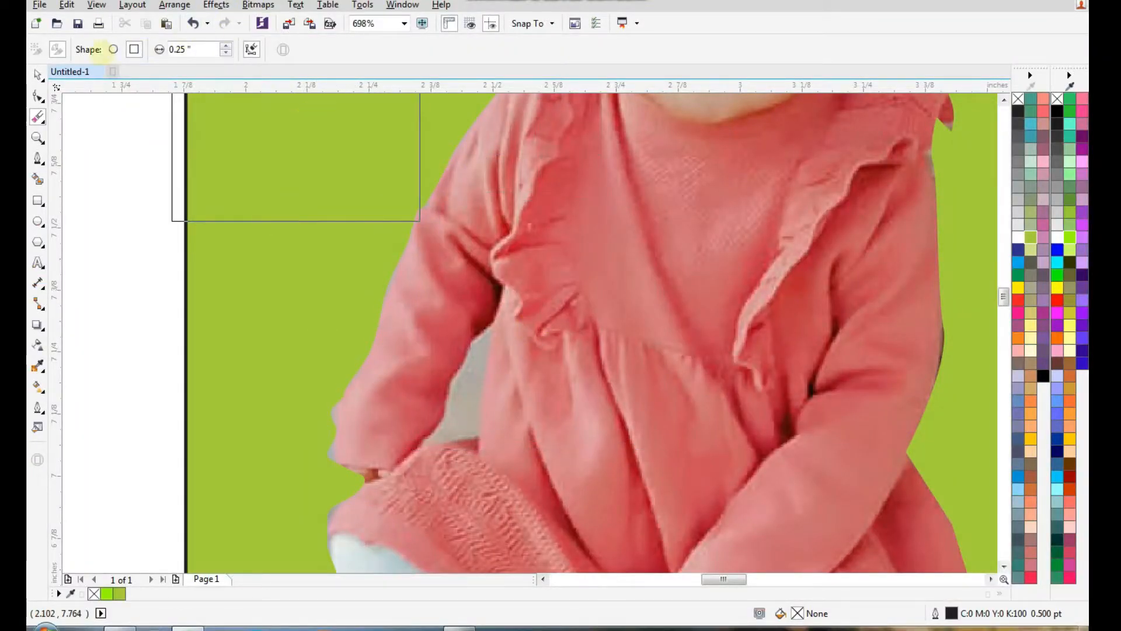
click(113, 49)
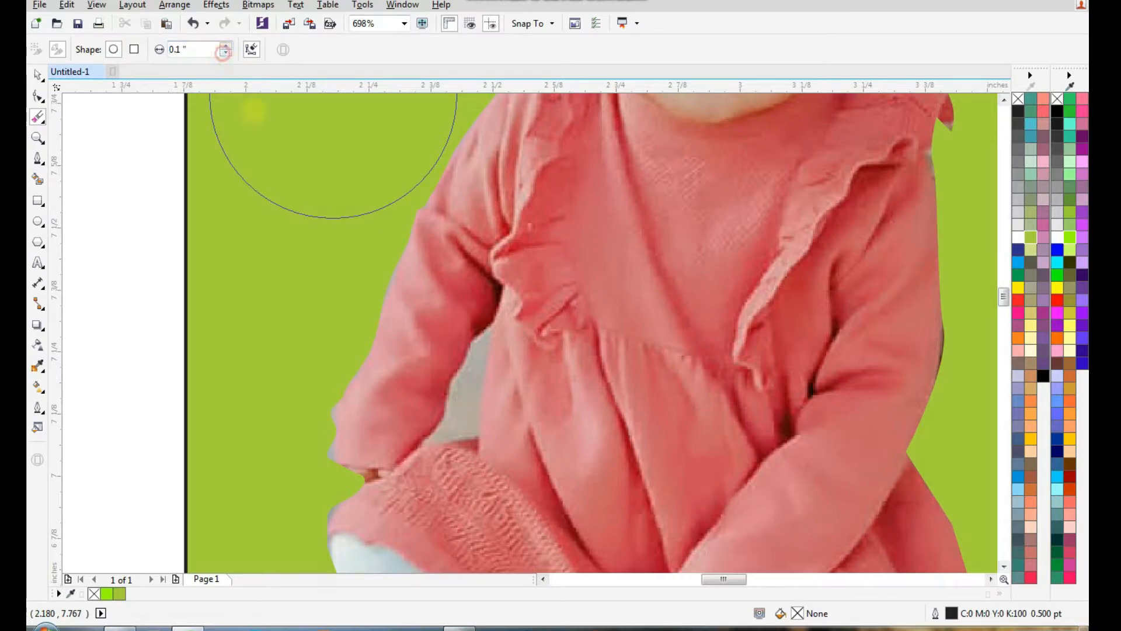
click(225, 52)
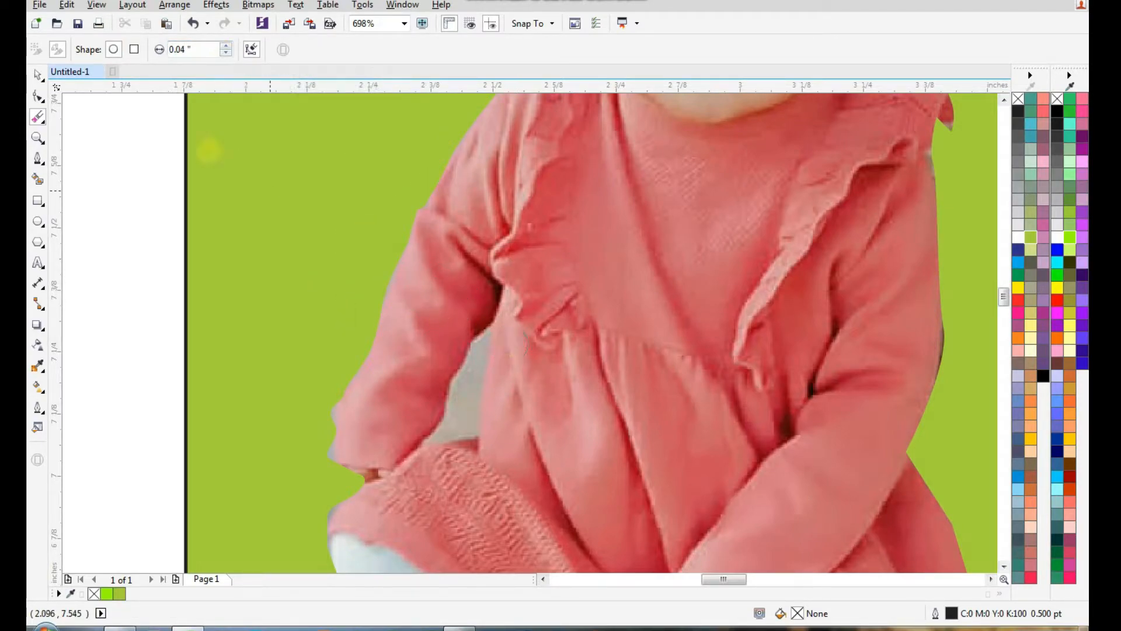
click(225, 53)
click(225, 53)
click(225, 53)
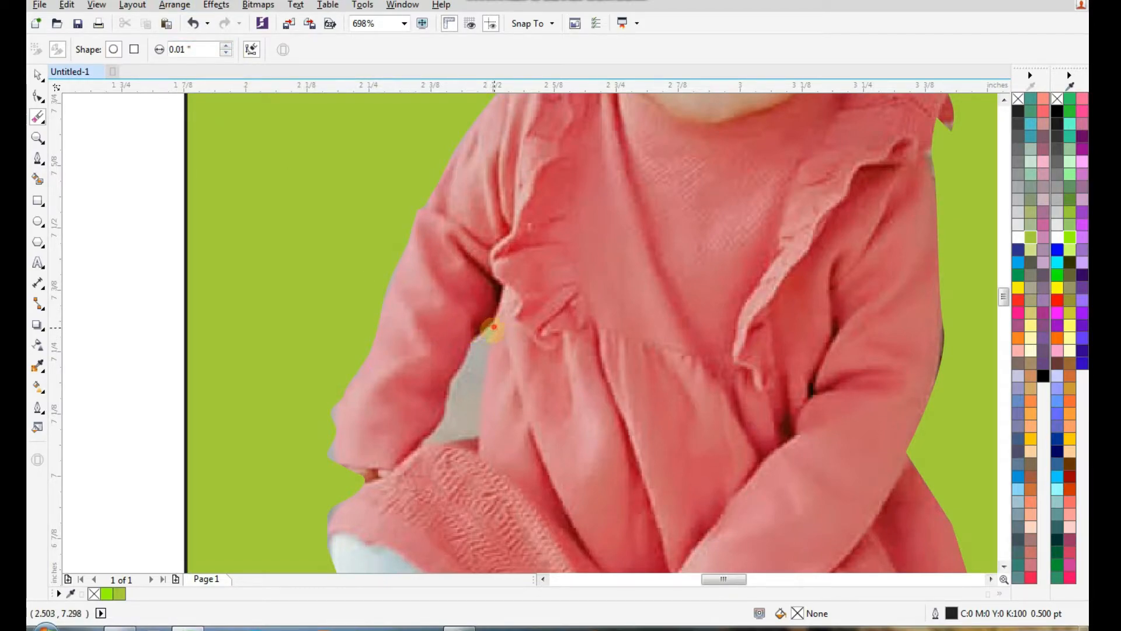
Step: Select the cut-out child and erase the grey background showing in the gap between her arm and dress
click(493, 327)
click(641, 333)
click(38, 75)
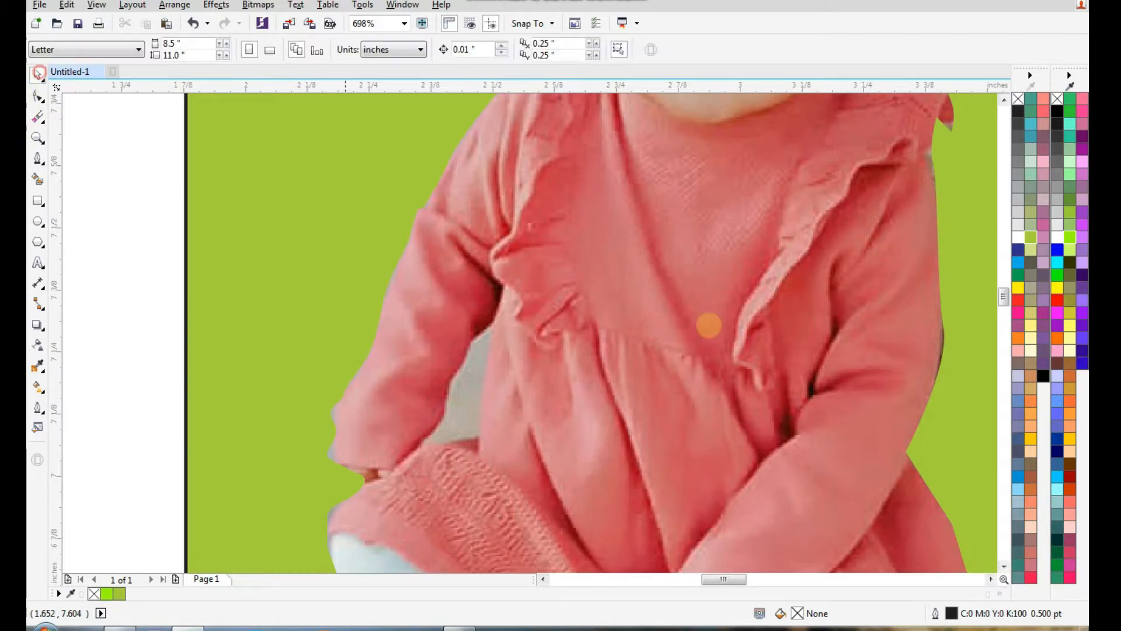
click(606, 293)
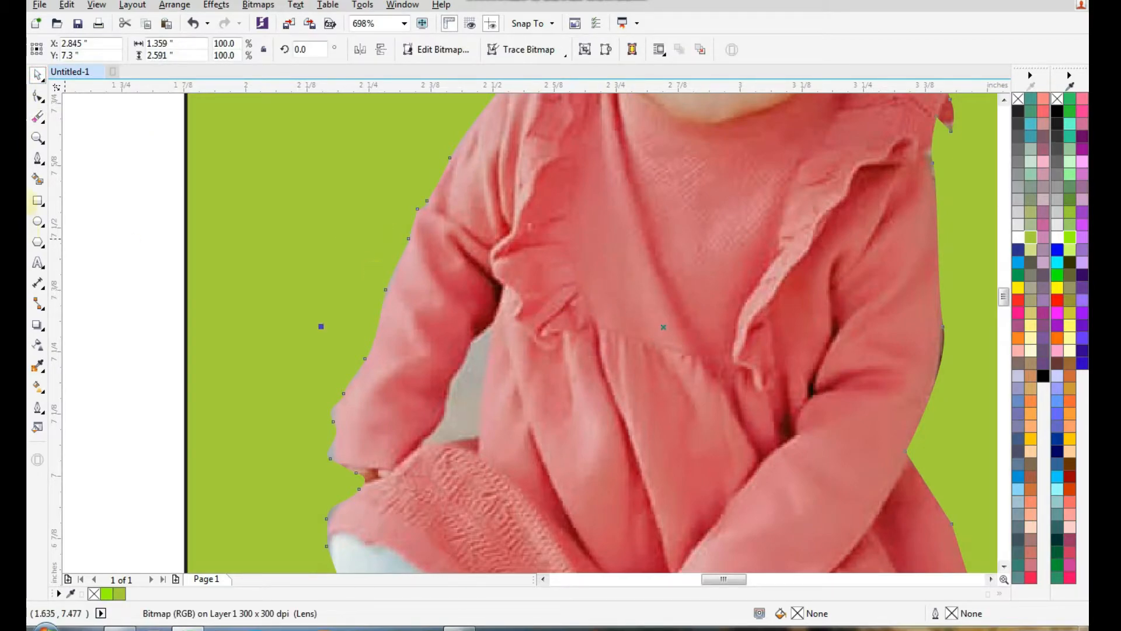
click(38, 117)
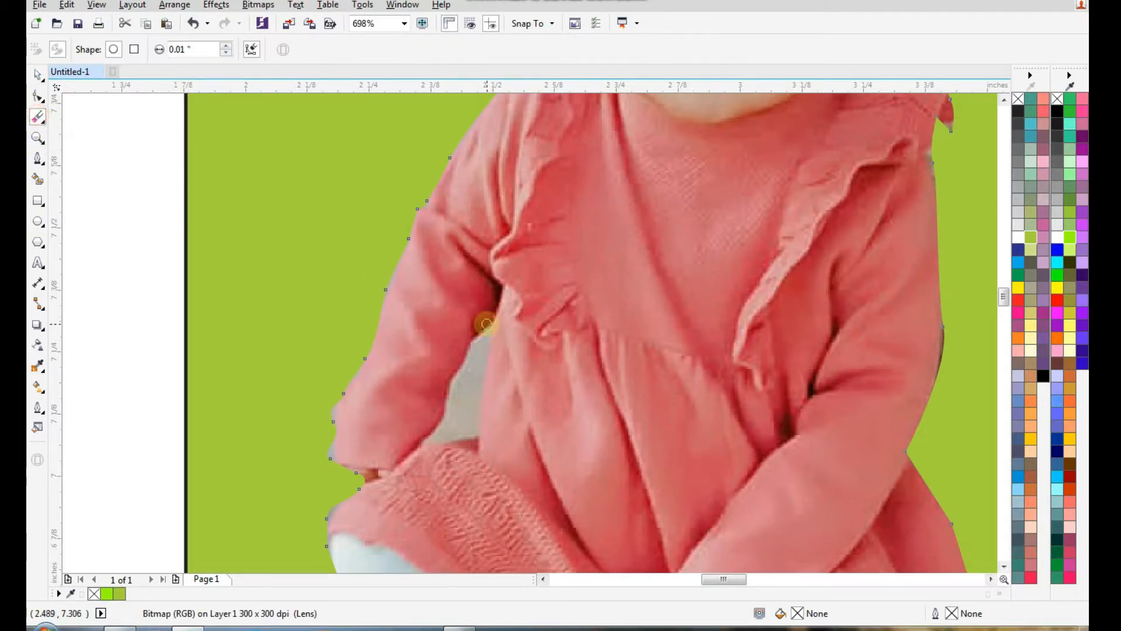
drag(465, 360, 455, 382)
drag(436, 426, 423, 447)
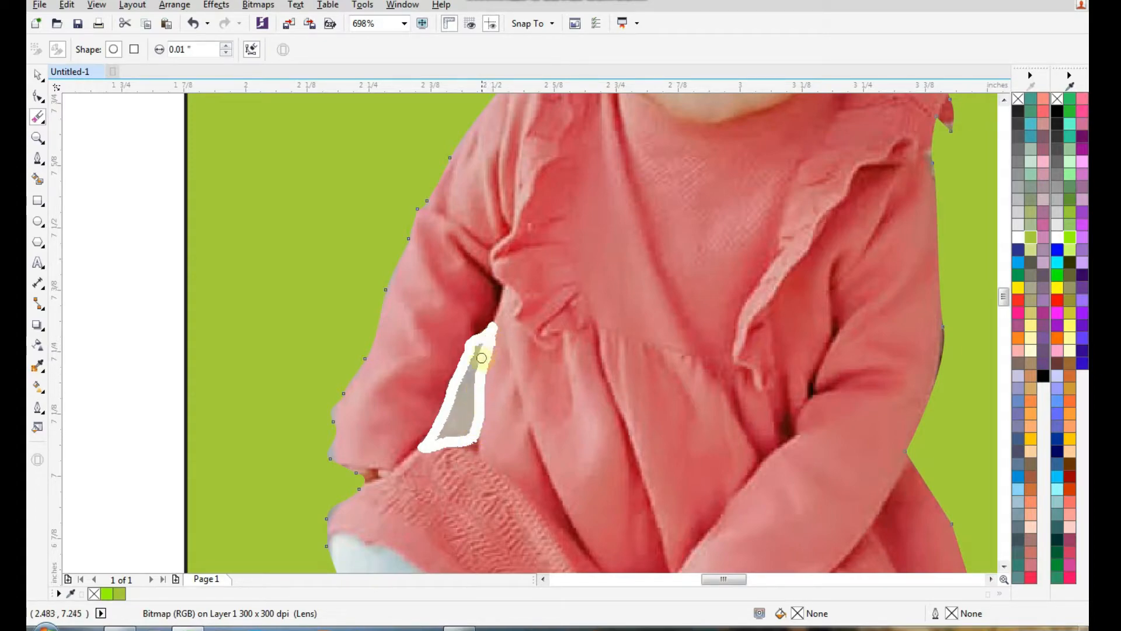
drag(474, 353, 470, 385)
drag(450, 431, 425, 401)
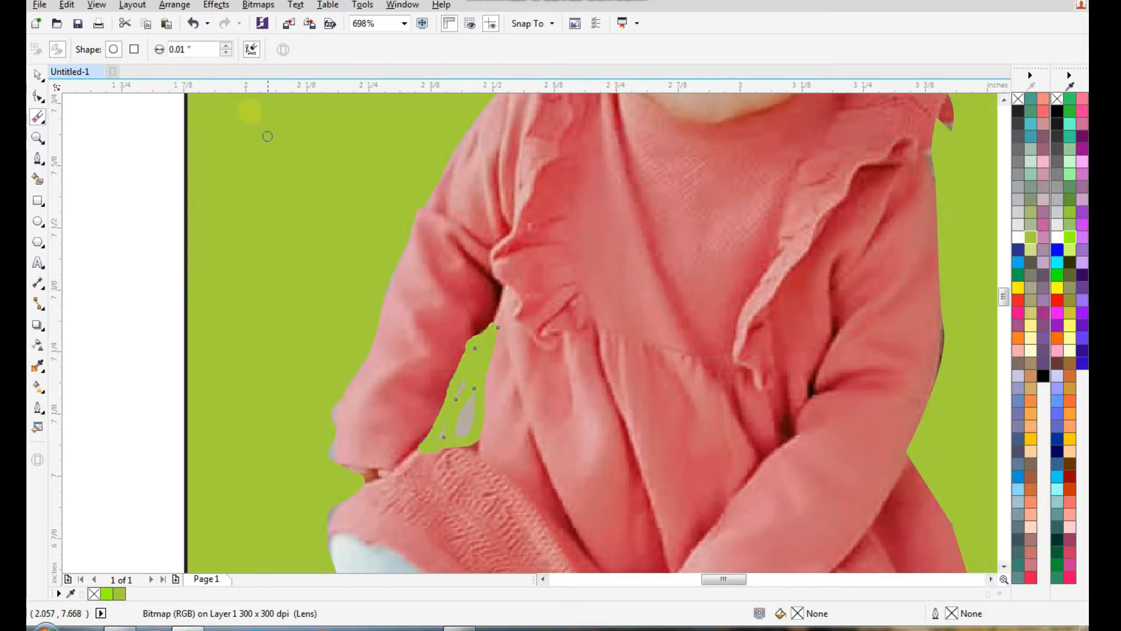
Step: Set the eraser size to 0.03 inch and erase the grey patches left in the gap between arm and dress
click(225, 45)
click(225, 46)
click(225, 45)
click(225, 46)
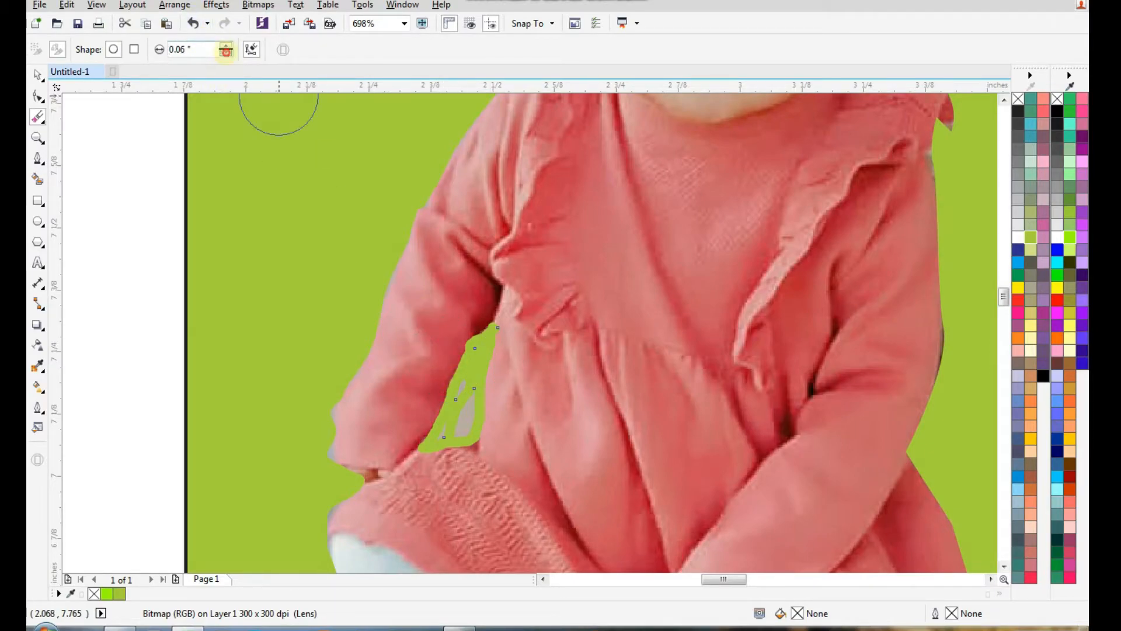
click(225, 53)
click(226, 53)
click(226, 52)
drag(477, 385, 469, 398)
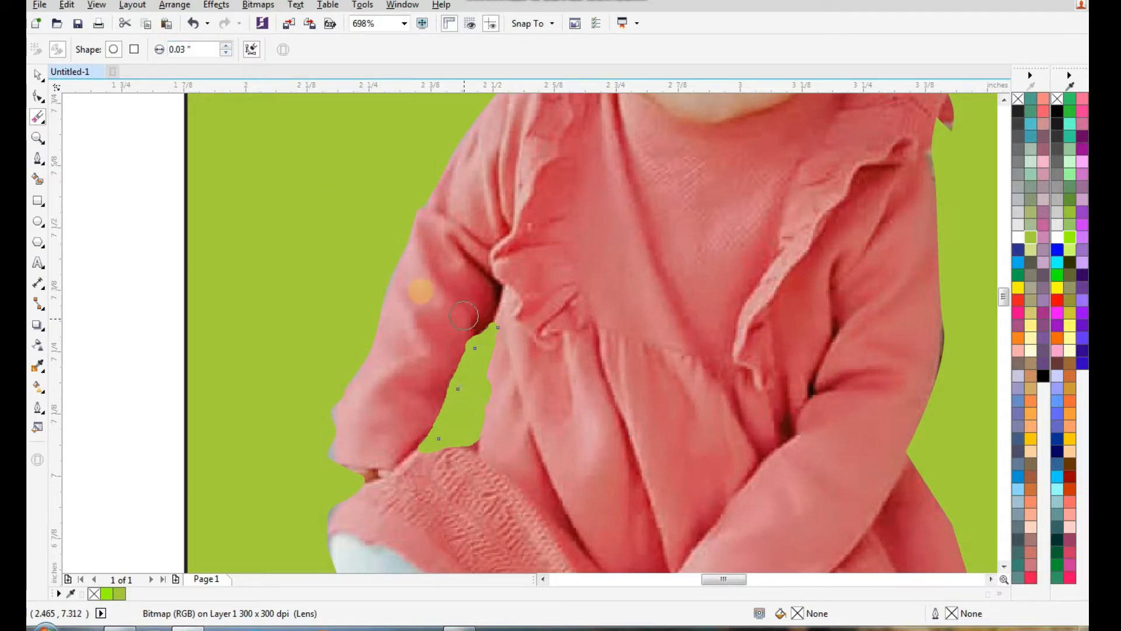
Step: Erase the background fringe along the right edge of the hair and at the tip of the shoulder ruffle
scroll(403, 297, down, 4)
scroll(518, 130, up, 4)
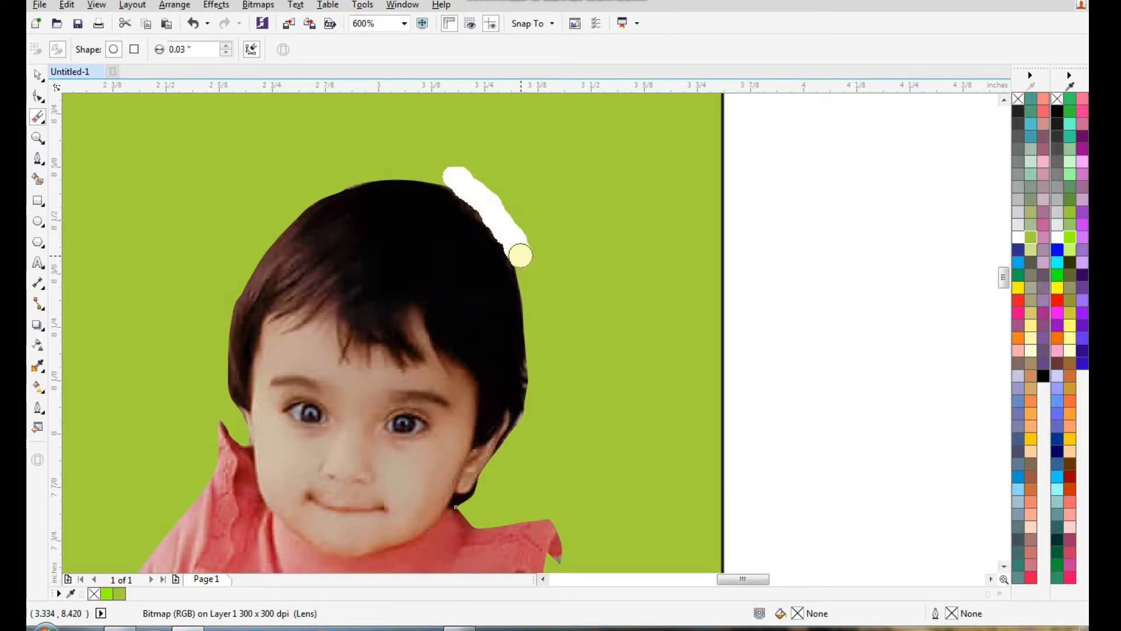
scroll(470, 170, down, 2)
scroll(525, 354, up, 2)
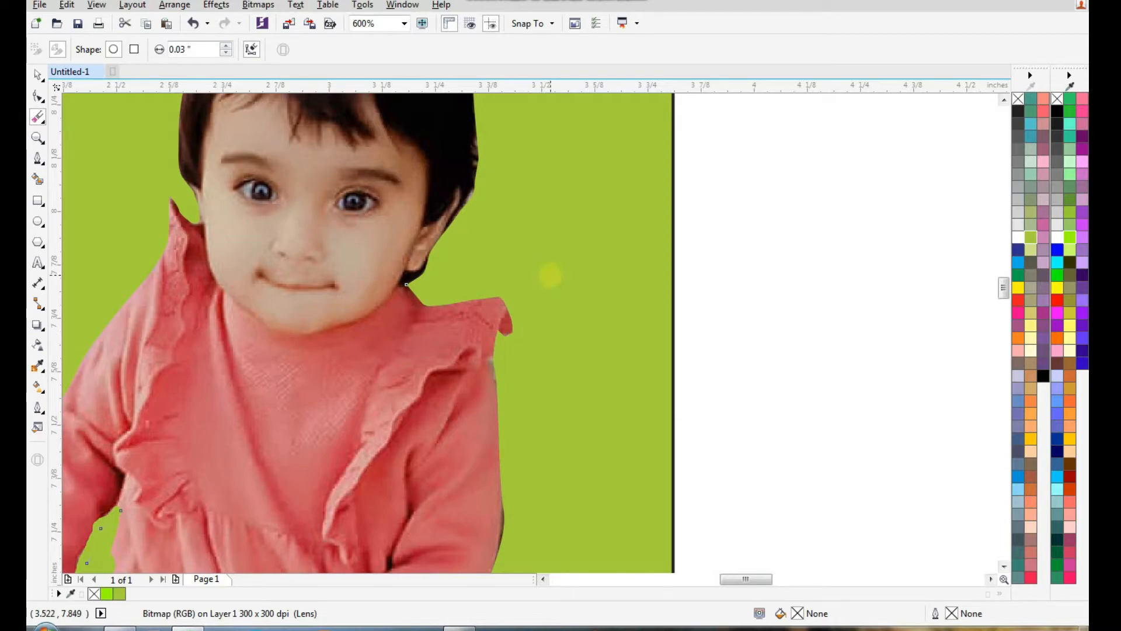
Step: Erase the dark and grey fringe along the lower right edge of the dress and beneath its hem
scroll(555, 324, down, 6)
scroll(555, 324, up, 8)
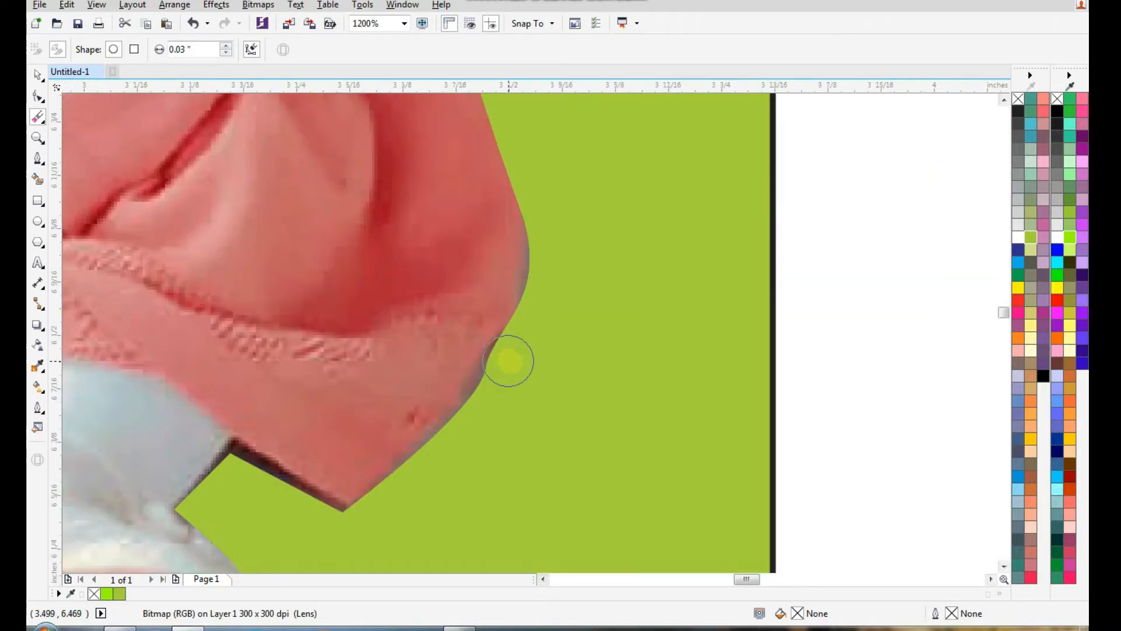
mouse_move(528, 344)
mouse_down()
mouse_move(440, 463)
mouse_move(367, 527)
mouse_move(317, 532)
mouse_move(232, 480)
mouse_move(250, 504)
mouse_up()
scroll(650, 419, down, 2)
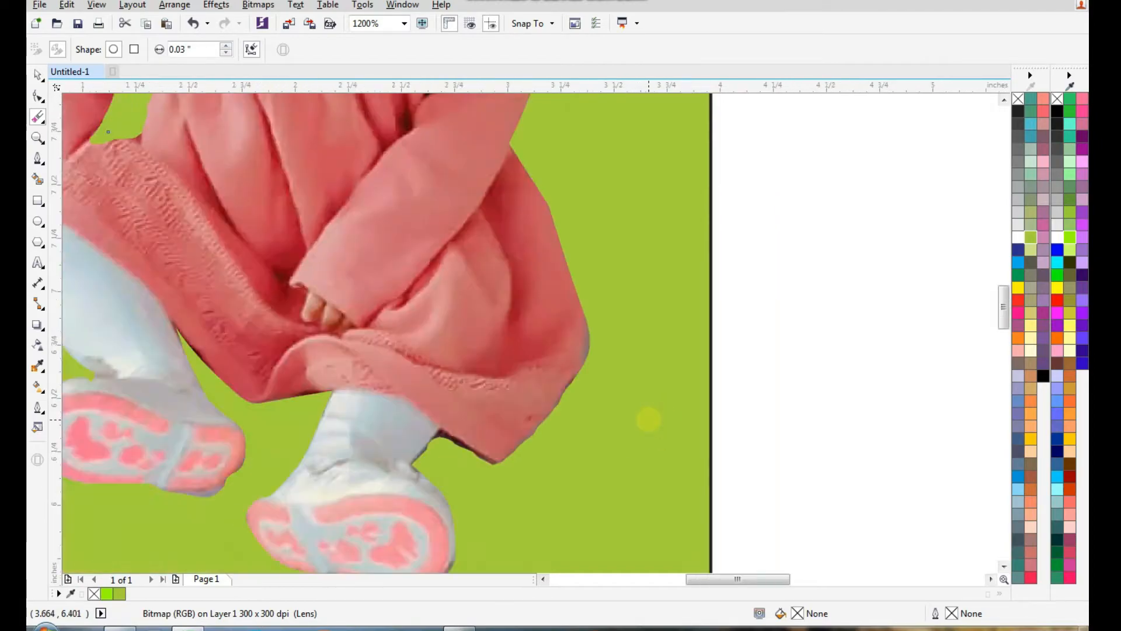
Step: Erase the greyish shadow along the underside and toe of the left-hand shoe's sole
scroll(432, 457, up, 2)
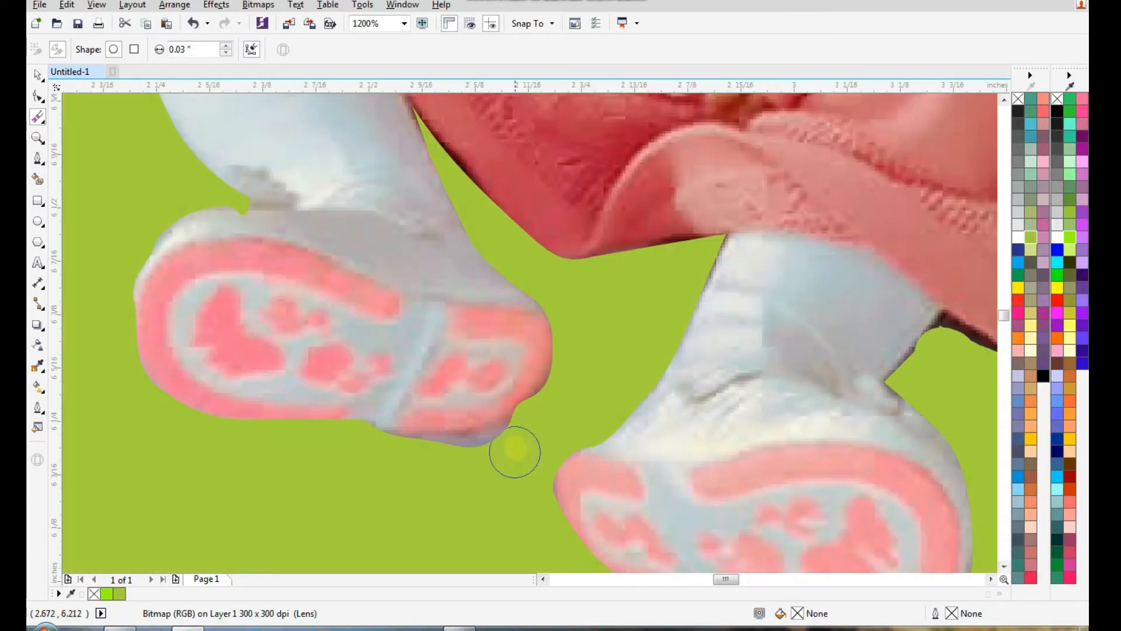
mouse_move(519, 448)
mouse_down()
mouse_move(468, 461)
mouse_move(361, 455)
mouse_up()
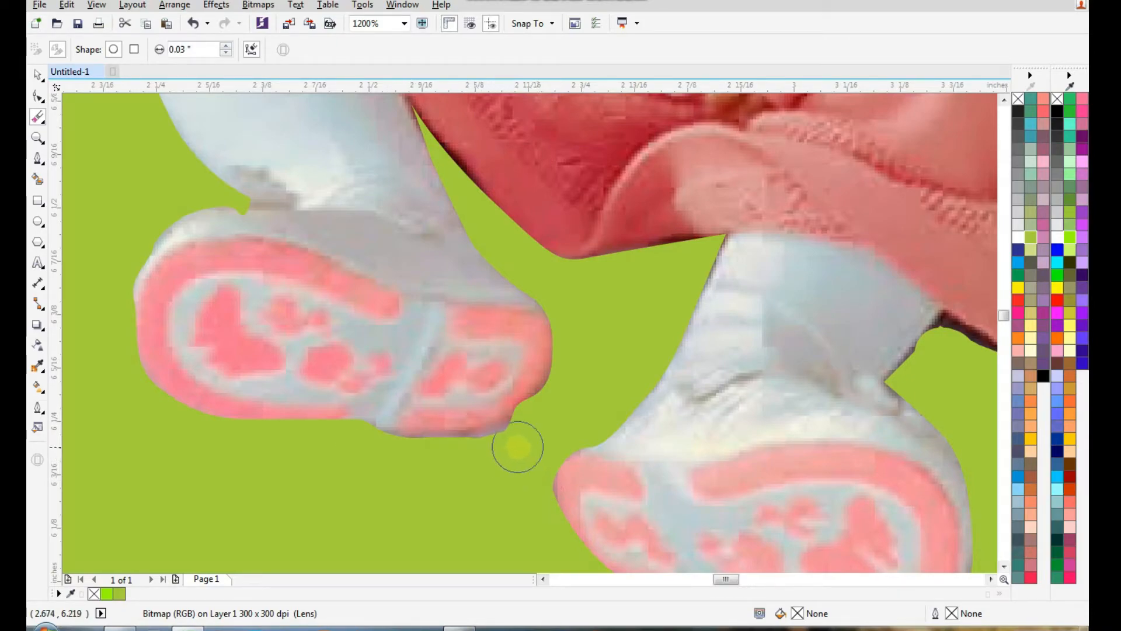
mouse_move(525, 443)
mouse_down()
mouse_move(377, 464)
mouse_move(516, 447)
mouse_move(541, 418)
mouse_move(566, 351)
mouse_move(559, 300)
mouse_move(539, 272)
mouse_up()
scroll(370, 380, down, 2)
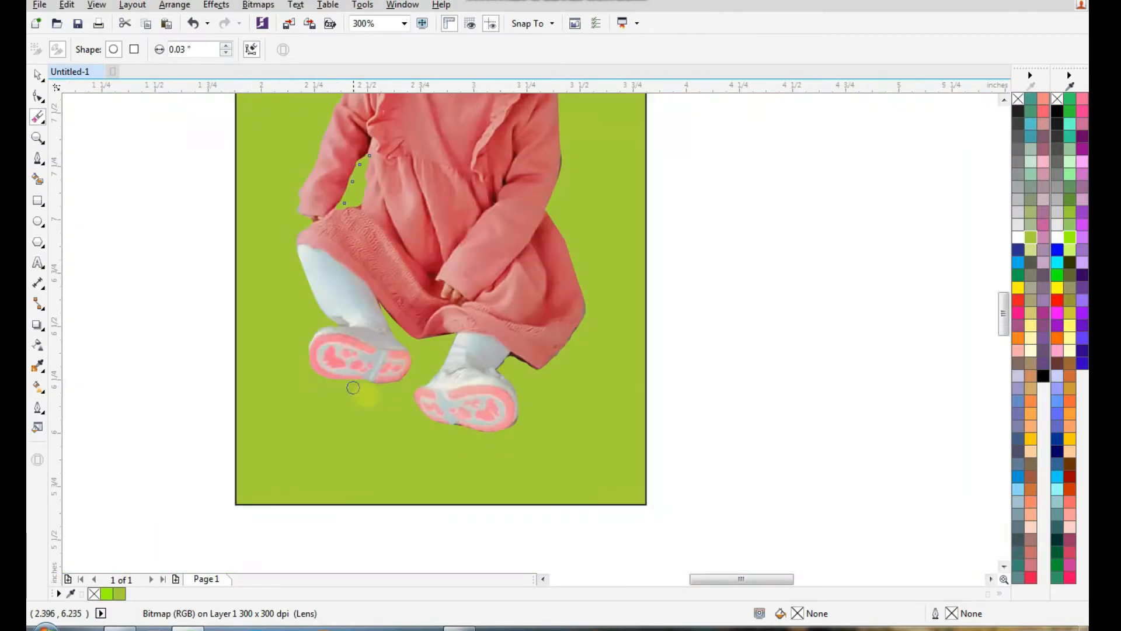
Step: Set the eraser size to 0.001 inch and erase the tiny spike on the shoe's lower edge
scroll(393, 380, up, 3)
scroll(431, 407, up, 2)
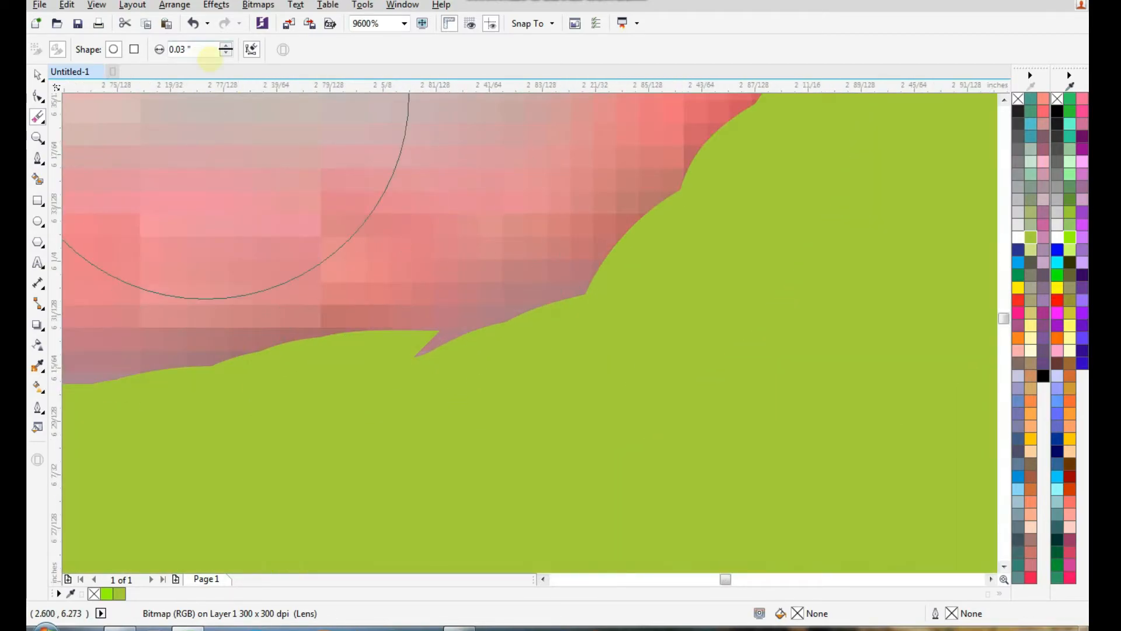
click(225, 53)
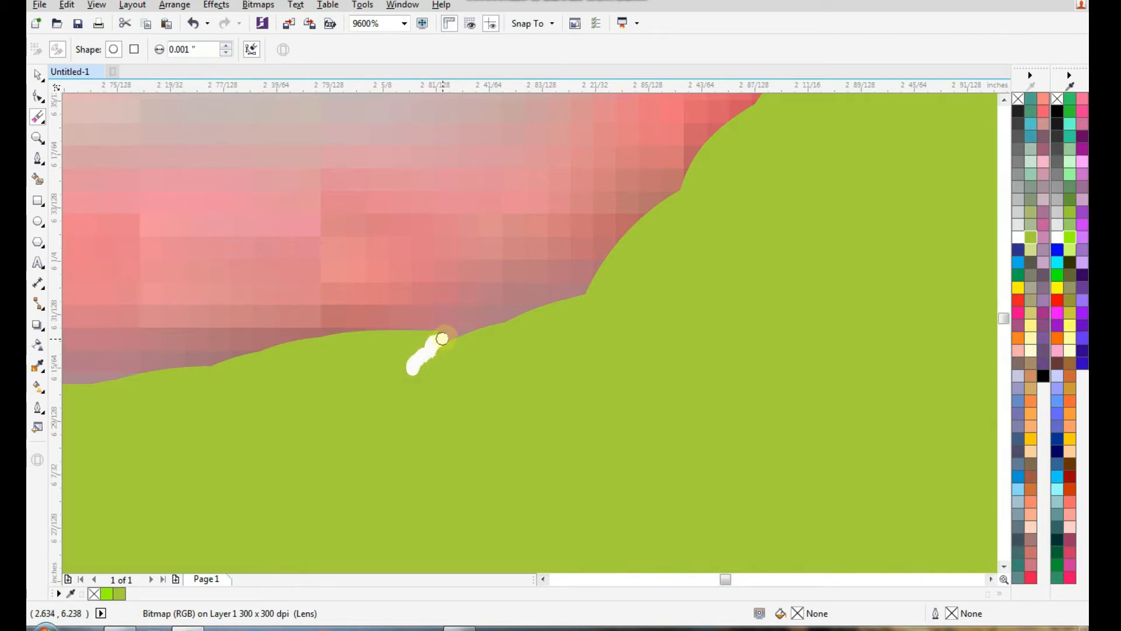
drag(483, 334, 580, 339)
scroll(428, 362, down, 6)
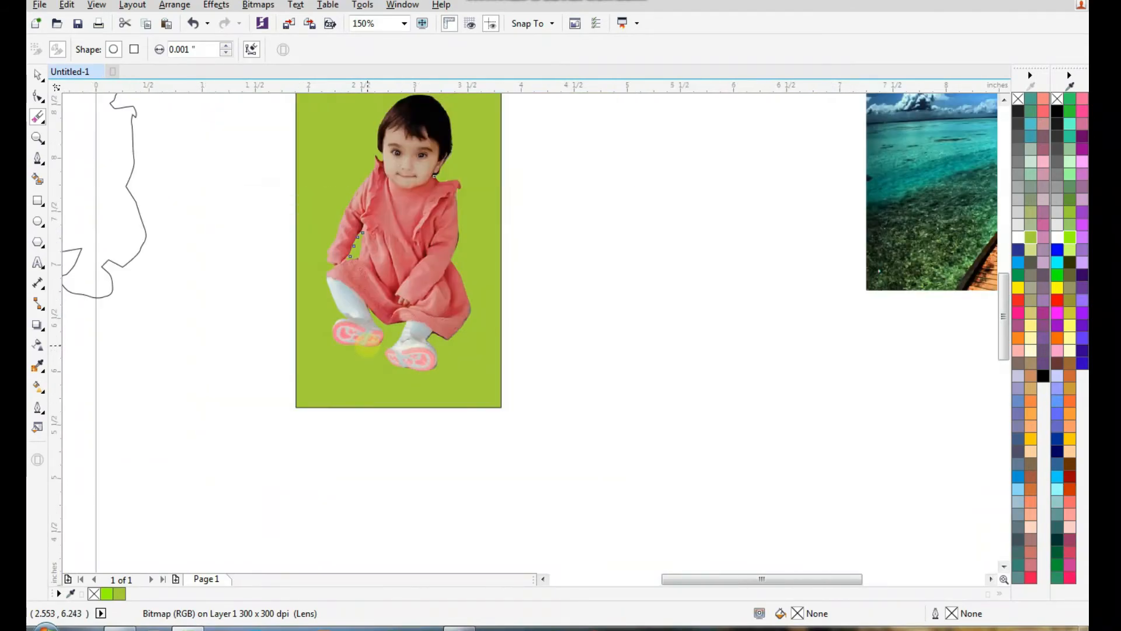
Step: Set the eraser size to 0.011 inch and erase the dark fringe between the right-hand sock and the dress hem
scroll(367, 349, up, 4)
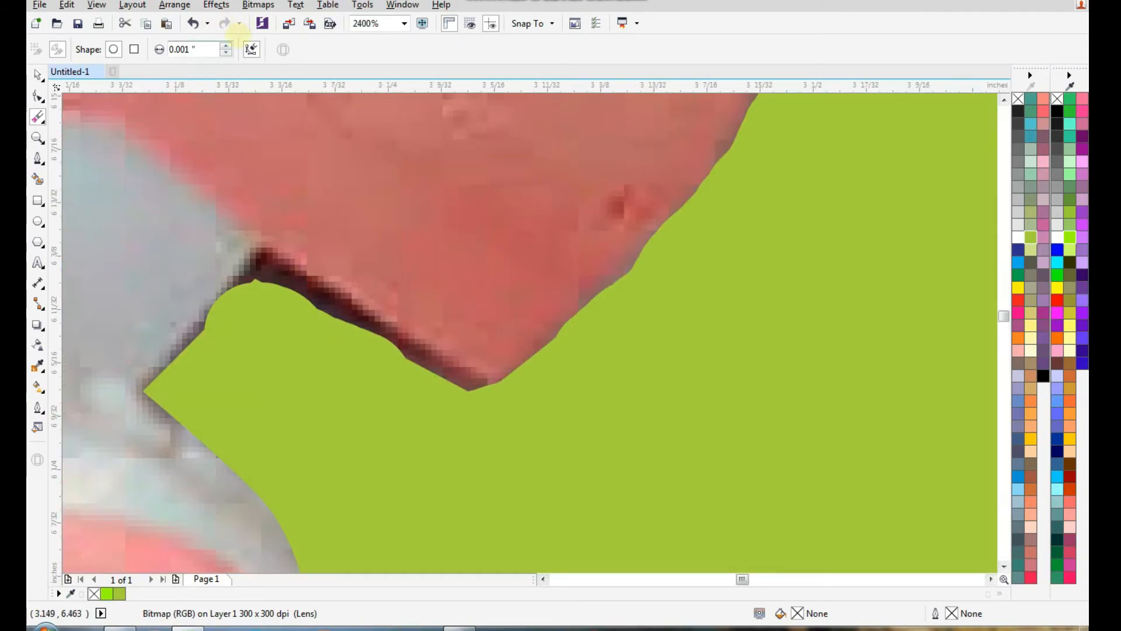
click(226, 45)
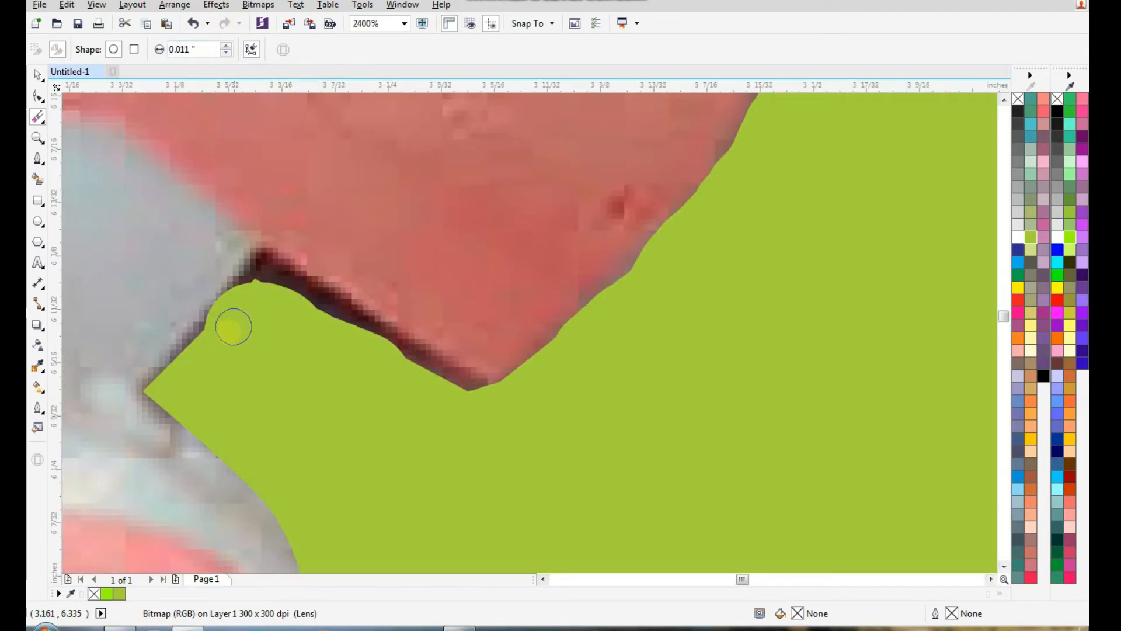
mouse_move(207, 348)
mouse_down()
mouse_move(268, 296)
mouse_move(456, 400)
mouse_move(563, 403)
mouse_move(638, 387)
mouse_up()
scroll(700, 325, down, 8)
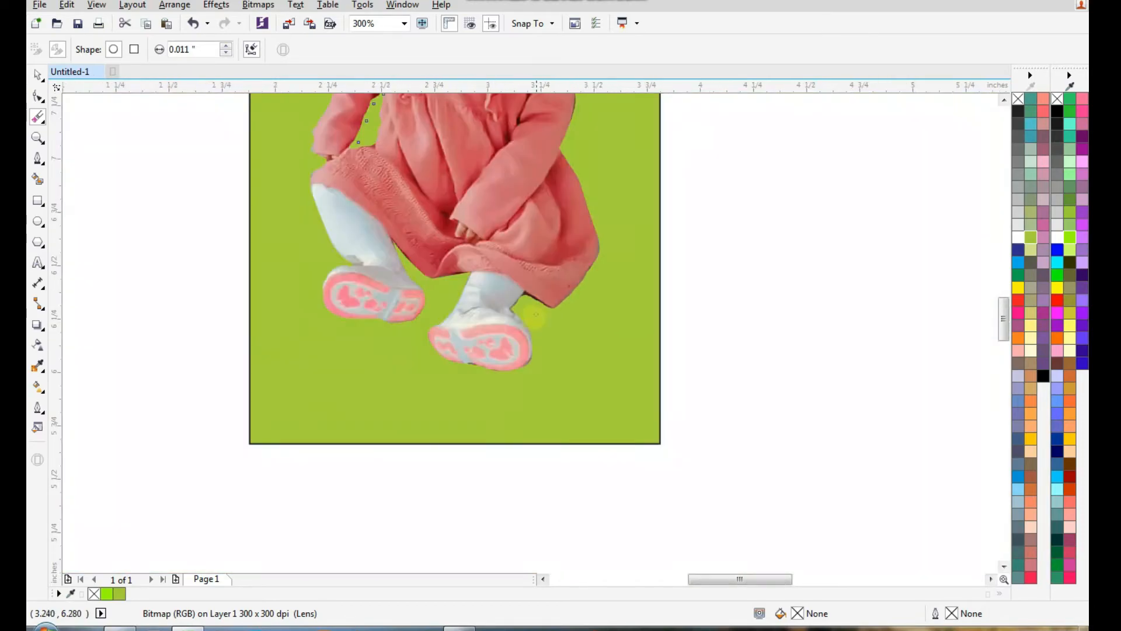
Step: Delete the green backdrop rectangle and move the child cut-out onto the boardwalk in the beach picture
key(space)
click(555, 405)
click(462, 398)
key(Delete)
drag(428, 319, 779, 286)
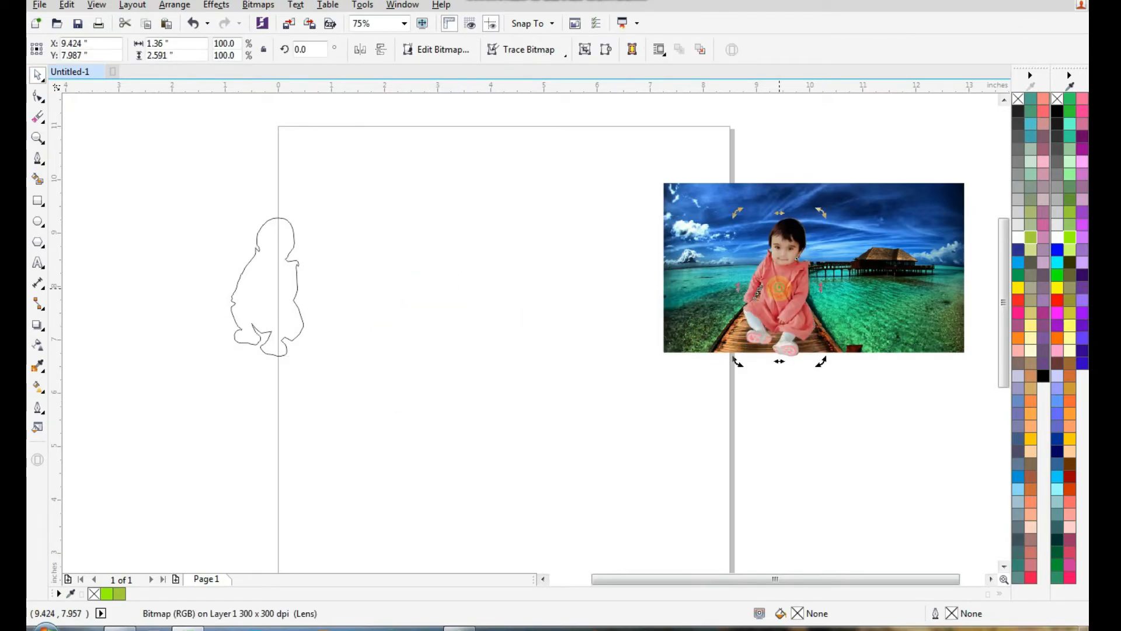
Step: Scale the child cut-out to about 78.7 percent and position her fully on the boardwalk
click(688, 391)
key(z)
drag(660, 358, 912, 208)
click(482, 363)
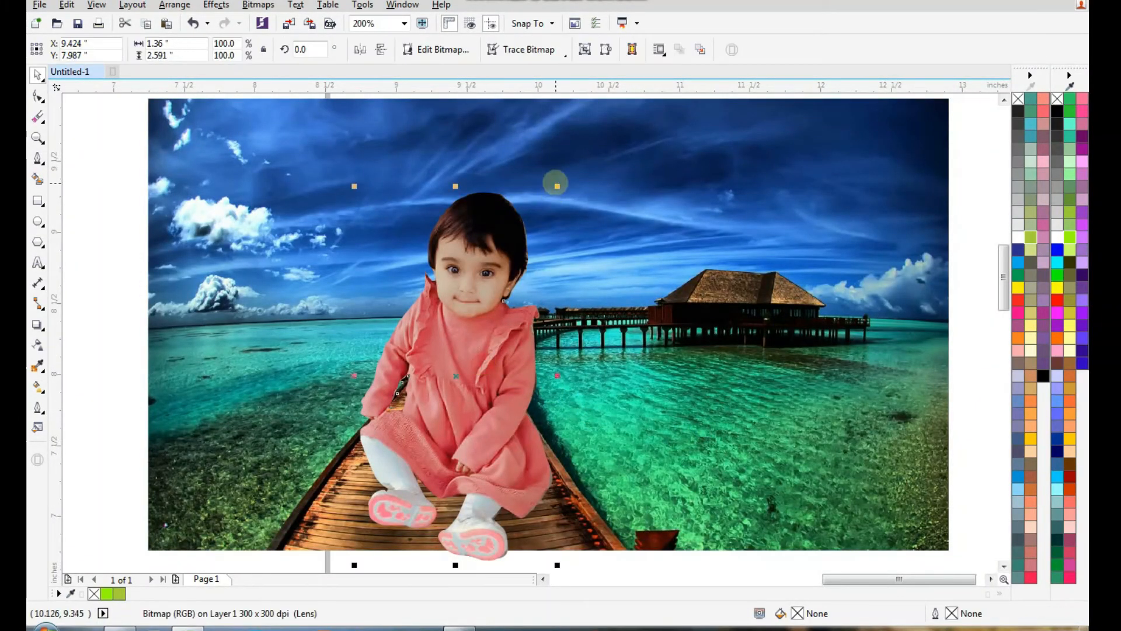
drag(559, 189, 537, 229)
drag(474, 368, 469, 373)
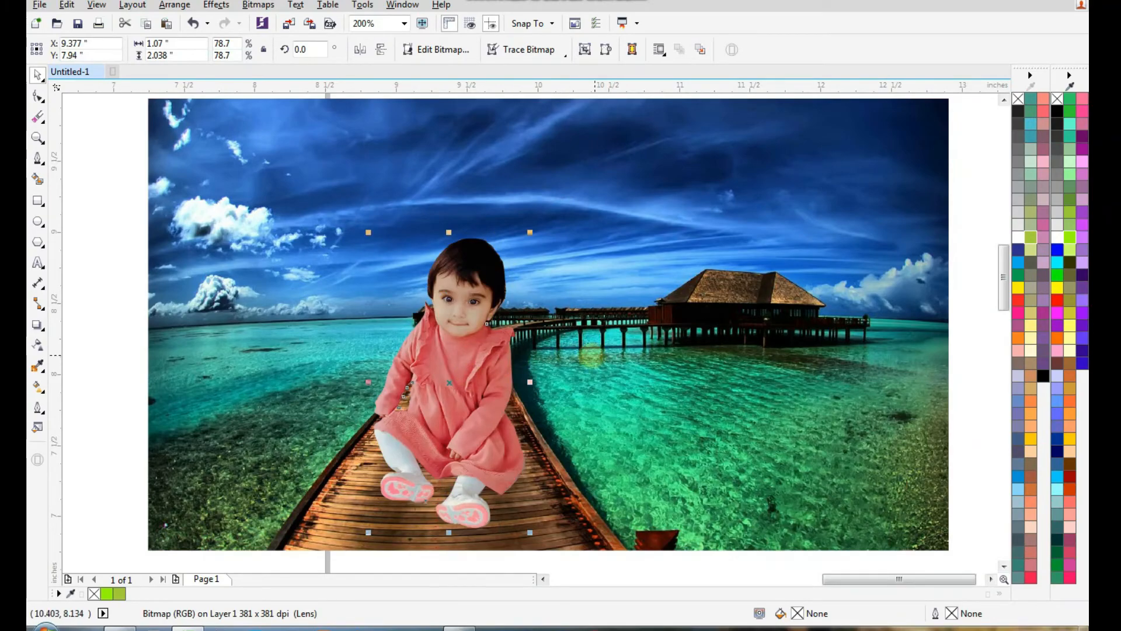
Step: Crop the beach picture on both sides with the Shape tool to a width of about 3.14 inches
click(820, 374)
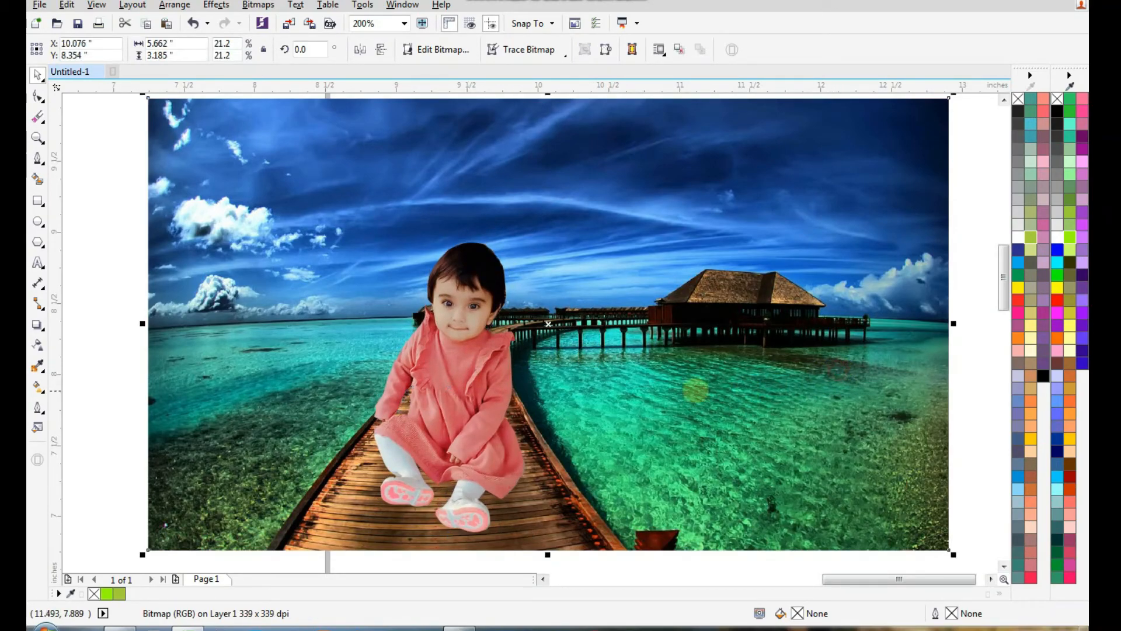
click(38, 97)
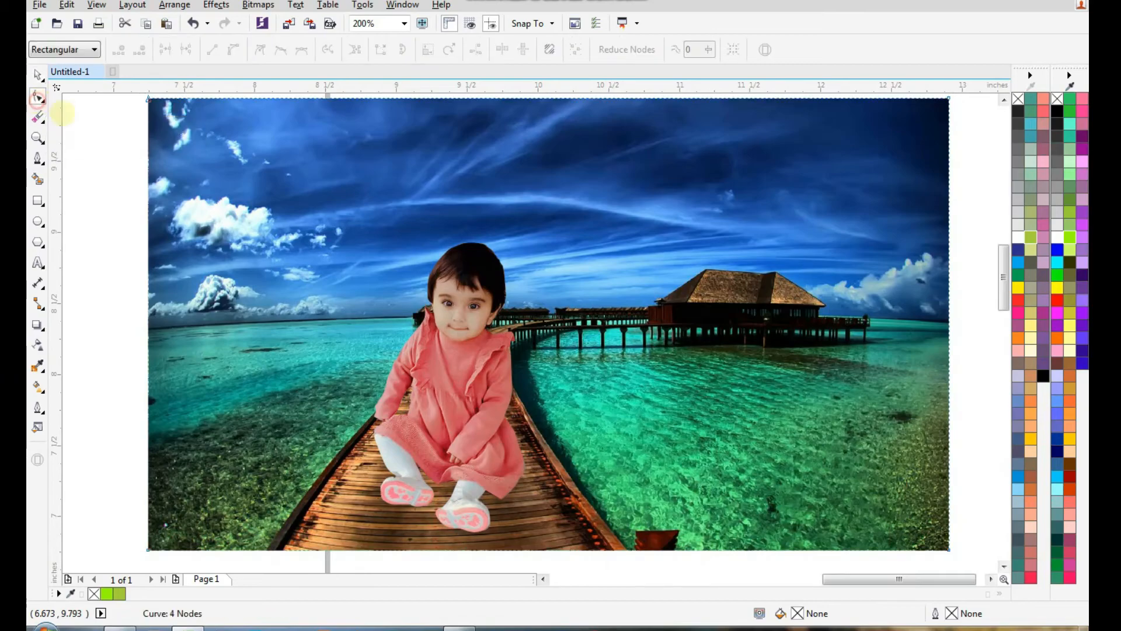
scroll(476, 341, down, 1)
drag(769, 177, 590, 446)
key(F2)
drag(597, 178, 477, 85)
drag(321, 532, 407, 534)
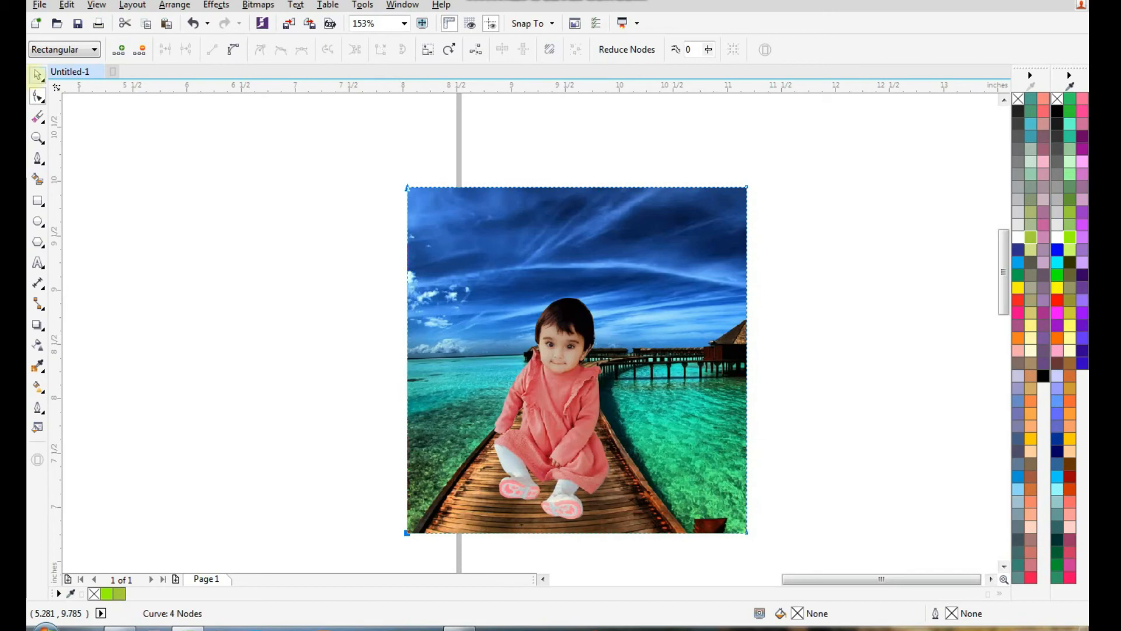
Step: Scale the child down to about 74.2 percent and shift her slightly lower on the boardwalk
click(37, 76)
key(F2)
drag(816, 187, 375, 558)
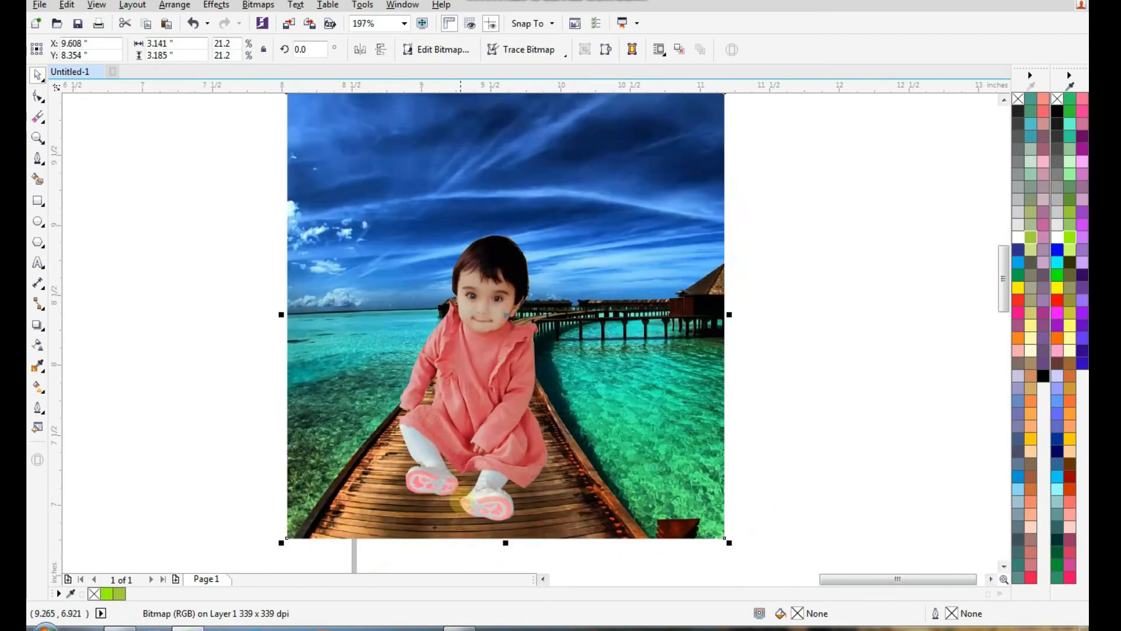
click(493, 388)
click(498, 337)
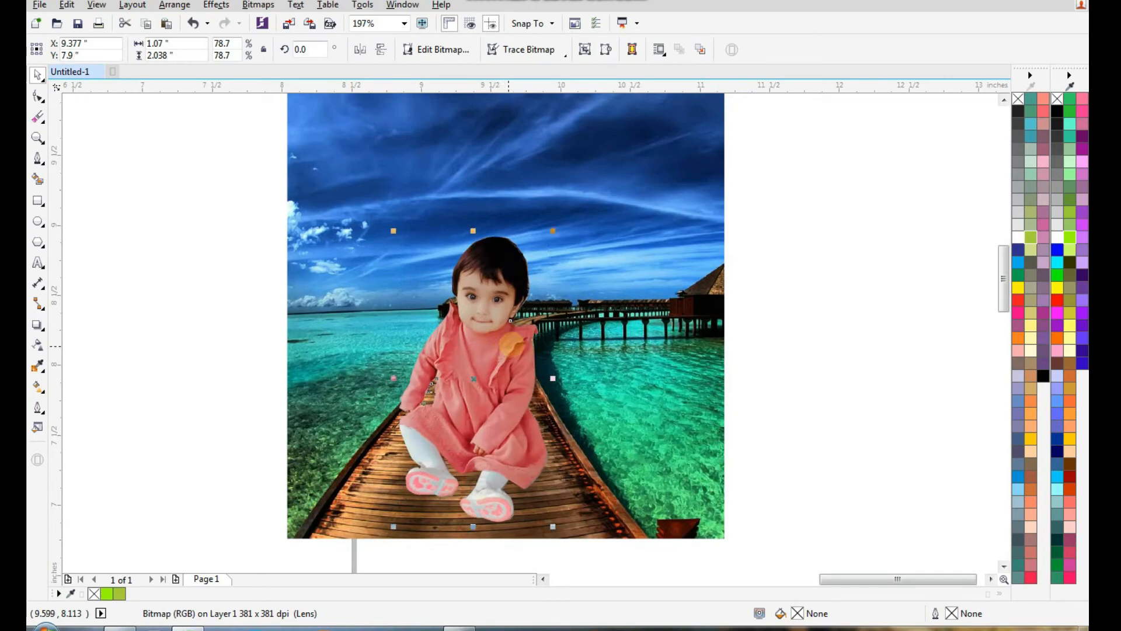
drag(511, 345, 512, 354)
drag(553, 240, 546, 257)
drag(543, 331, 543, 330)
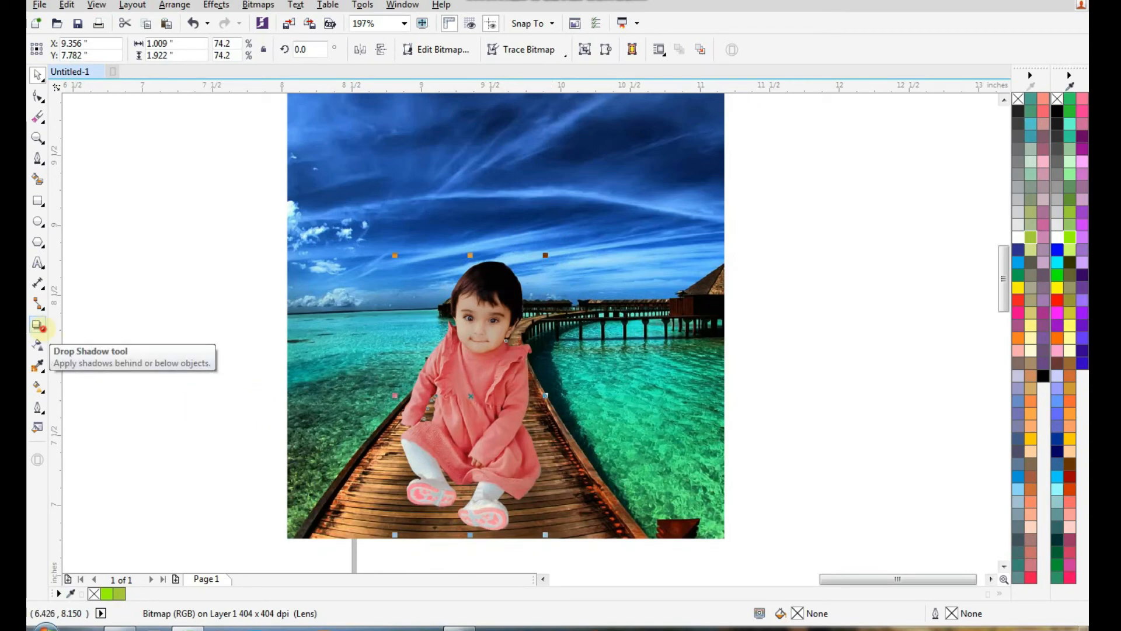
Step: Add a drop shadow with opacity 50 and feathering 15 to the child cut-out
click(41, 326)
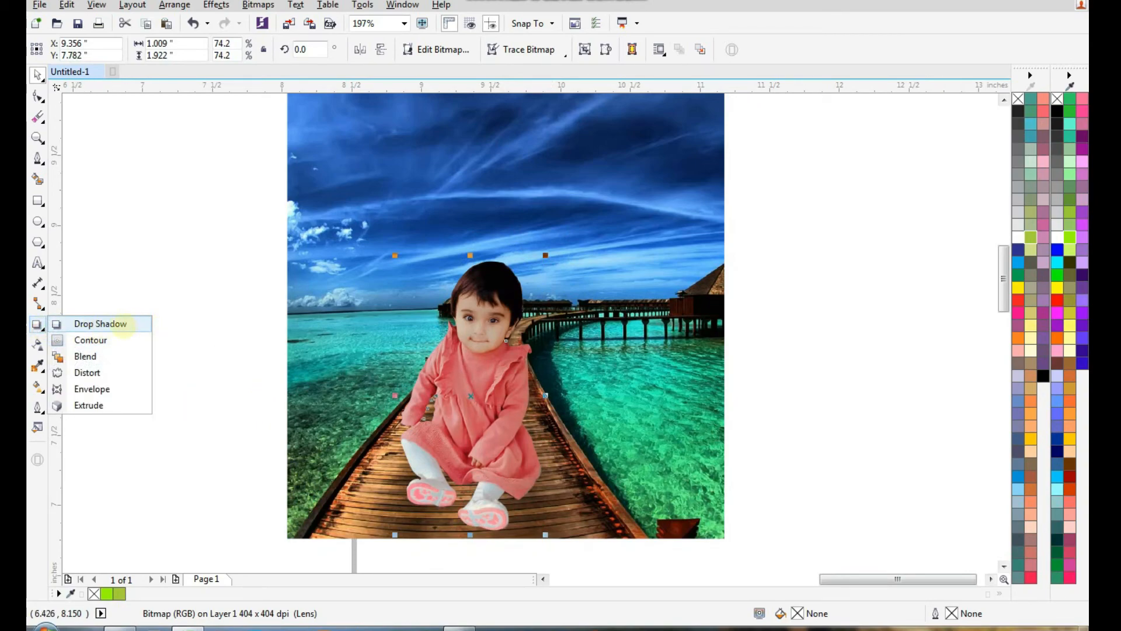
click(100, 324)
drag(442, 422, 411, 479)
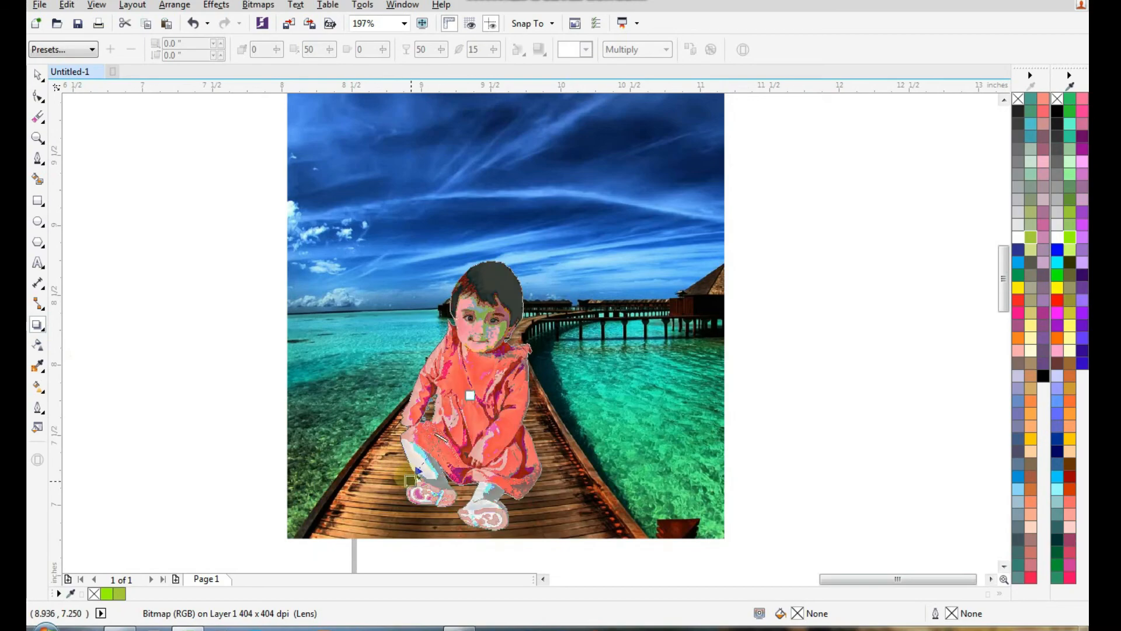
click(37, 74)
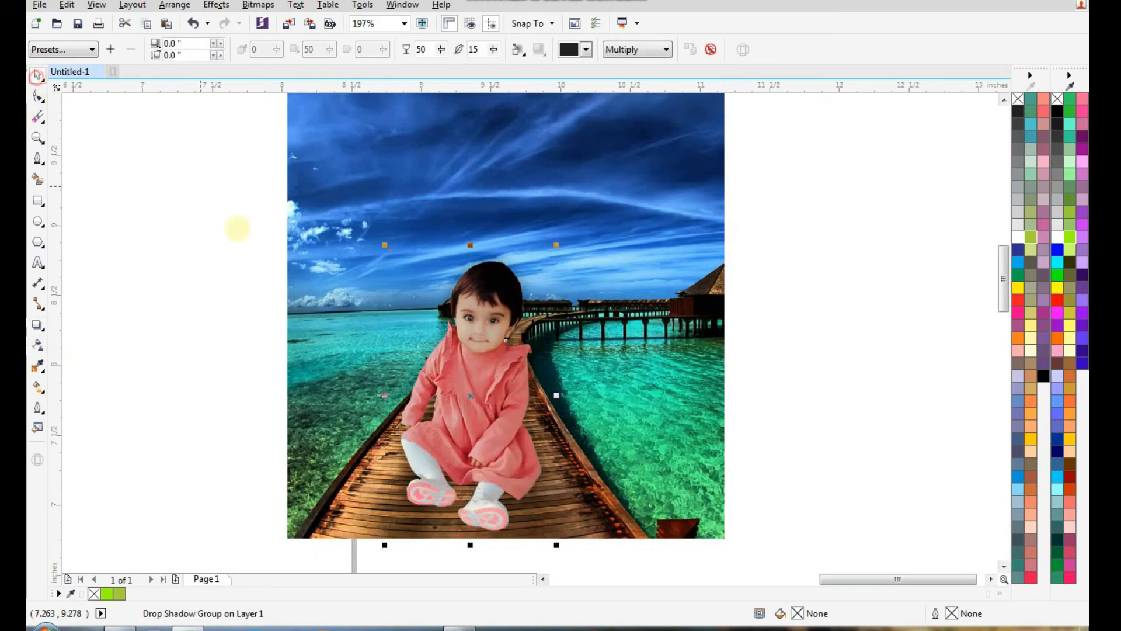
click(815, 401)
Step: Scale the shadowed child down to about 67.3 percent and nudge her into place on the boardwalk
click(503, 375)
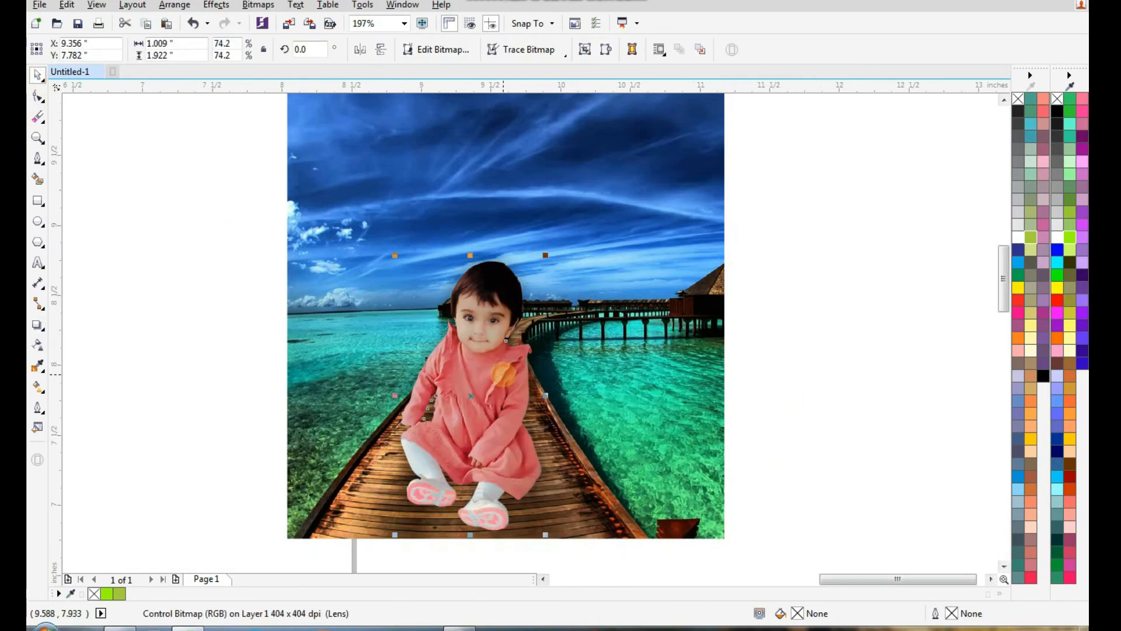
key(Left)
drag(542, 259, 551, 282)
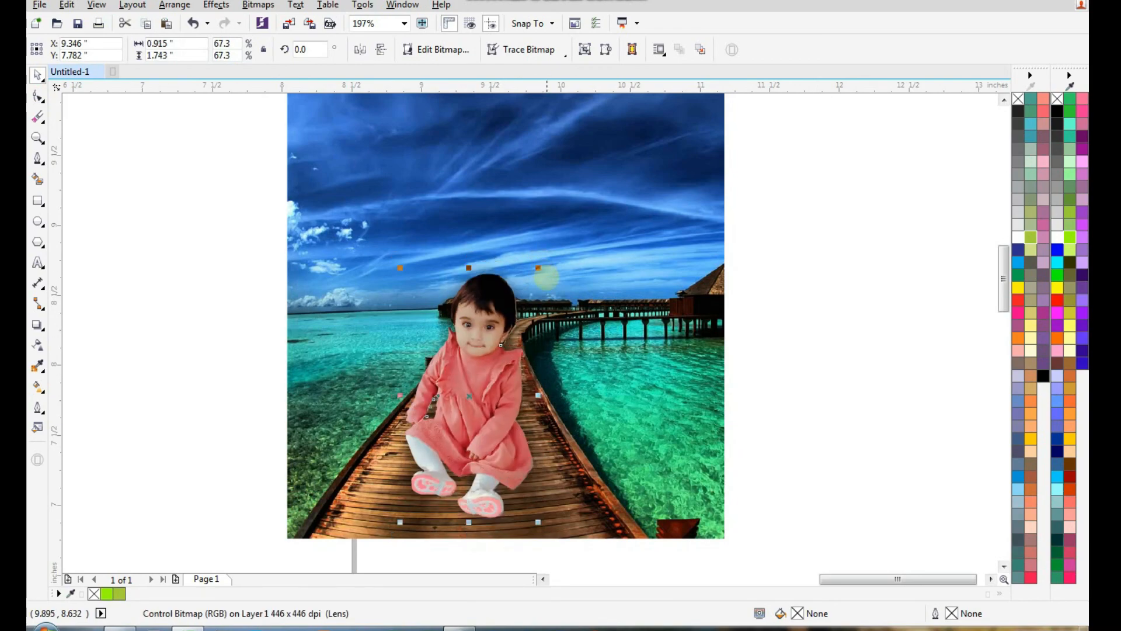
click(800, 351)
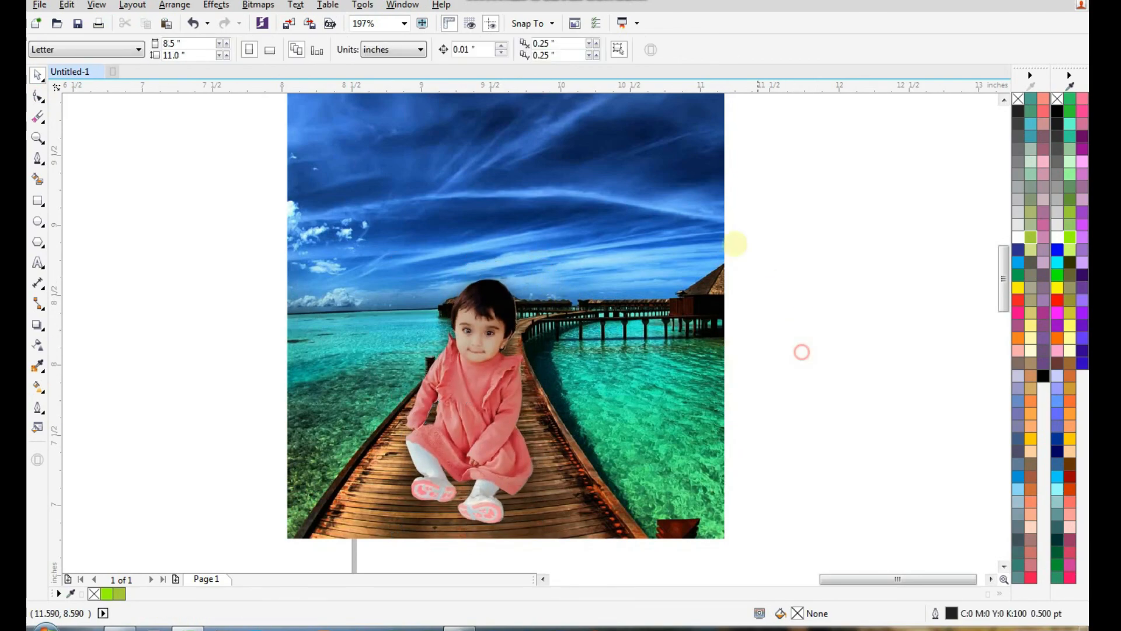
drag(753, 154, 764, 230)
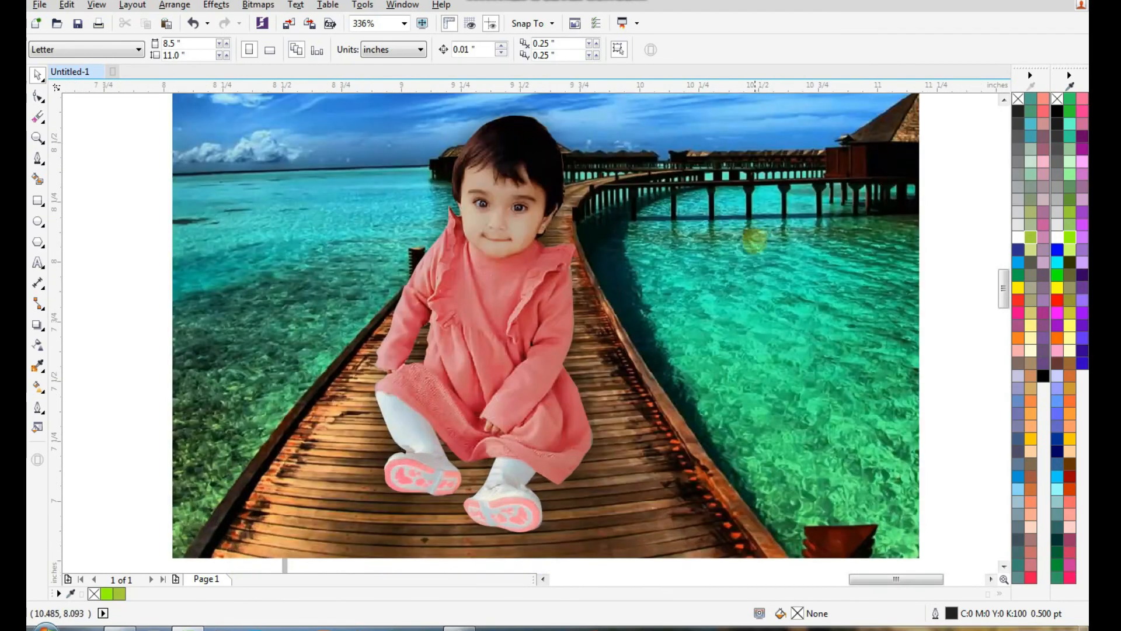